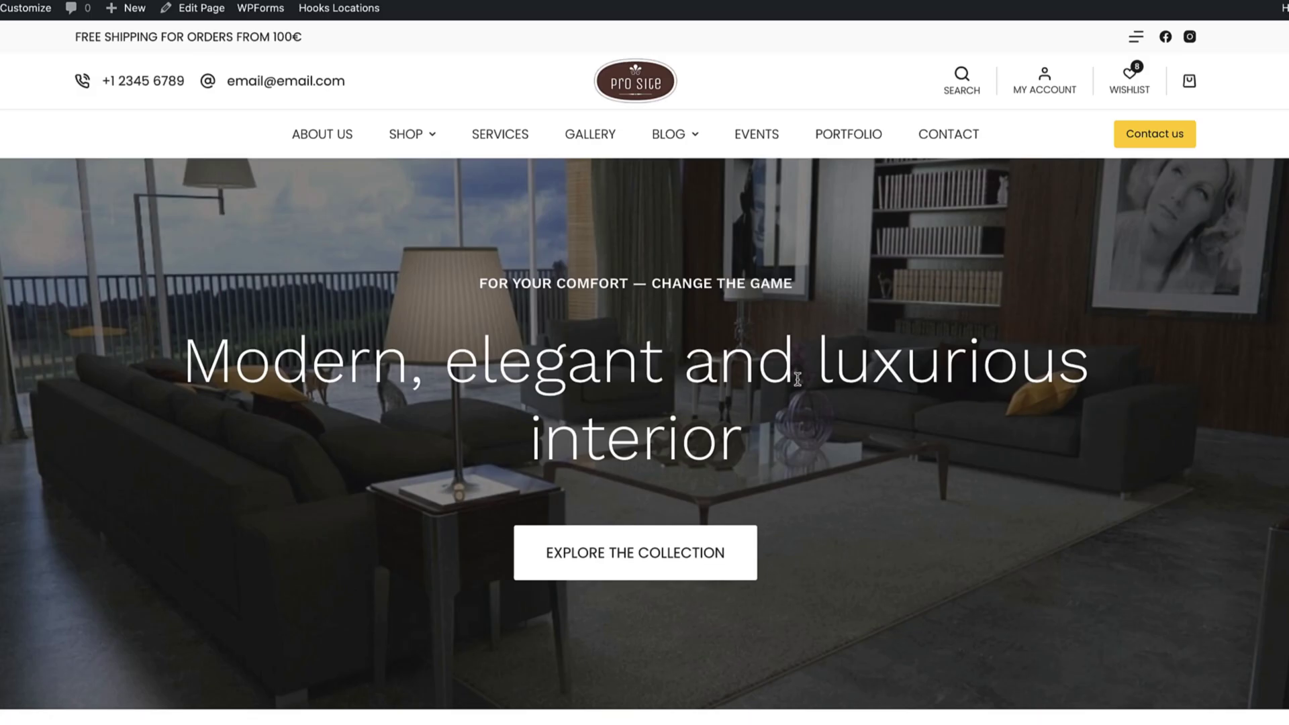
# Step: Review the GTmetrix Top Issues and 4.3s fully loaded time, then PageSpeed's desktop results
pyautogui.scroll(-5, 797, 372)
pyautogui.scroll(-10, 797, 372)
pyautogui.scroll(20, 797, 369)
pyautogui.moveTo(668, 137)
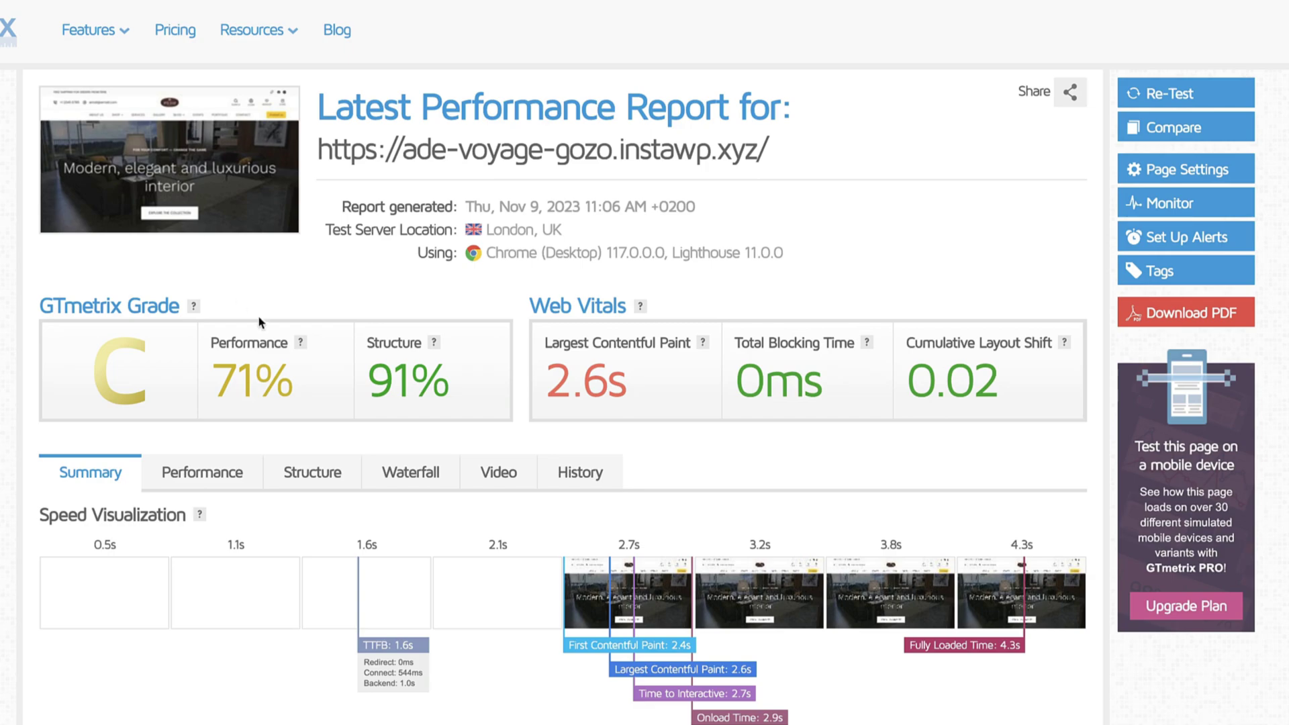
pyautogui.scroll(-10, 246, 401)
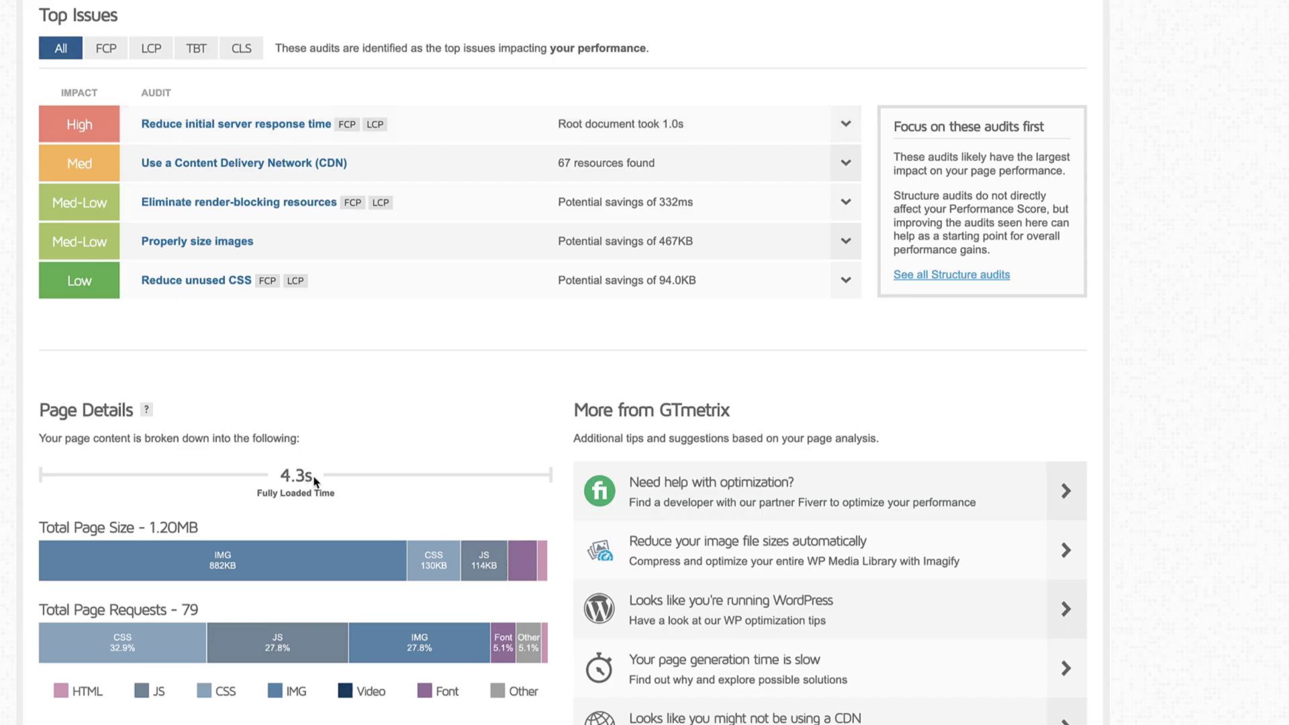
pyautogui.moveTo(314, 475); pyautogui.dragTo(286, 476)
pyautogui.click(285, 476)
pyautogui.scroll(9, 247, 279)
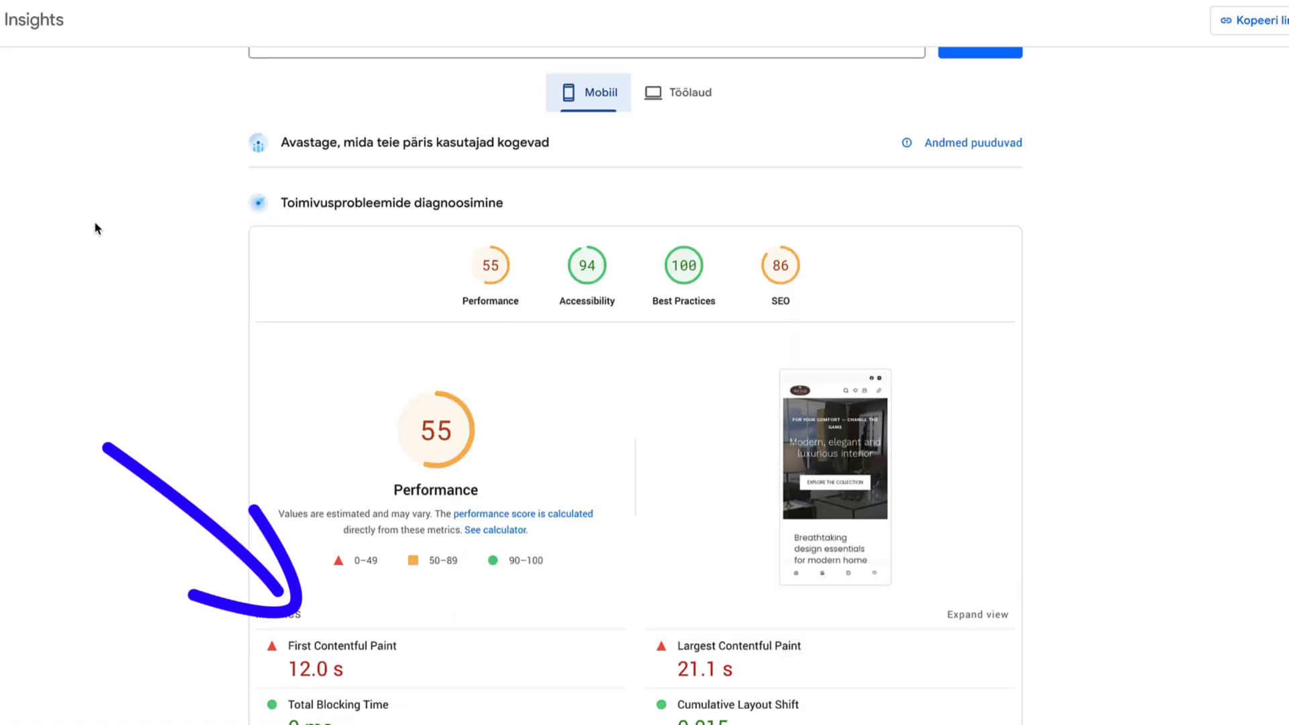
pyautogui.click(685, 98)
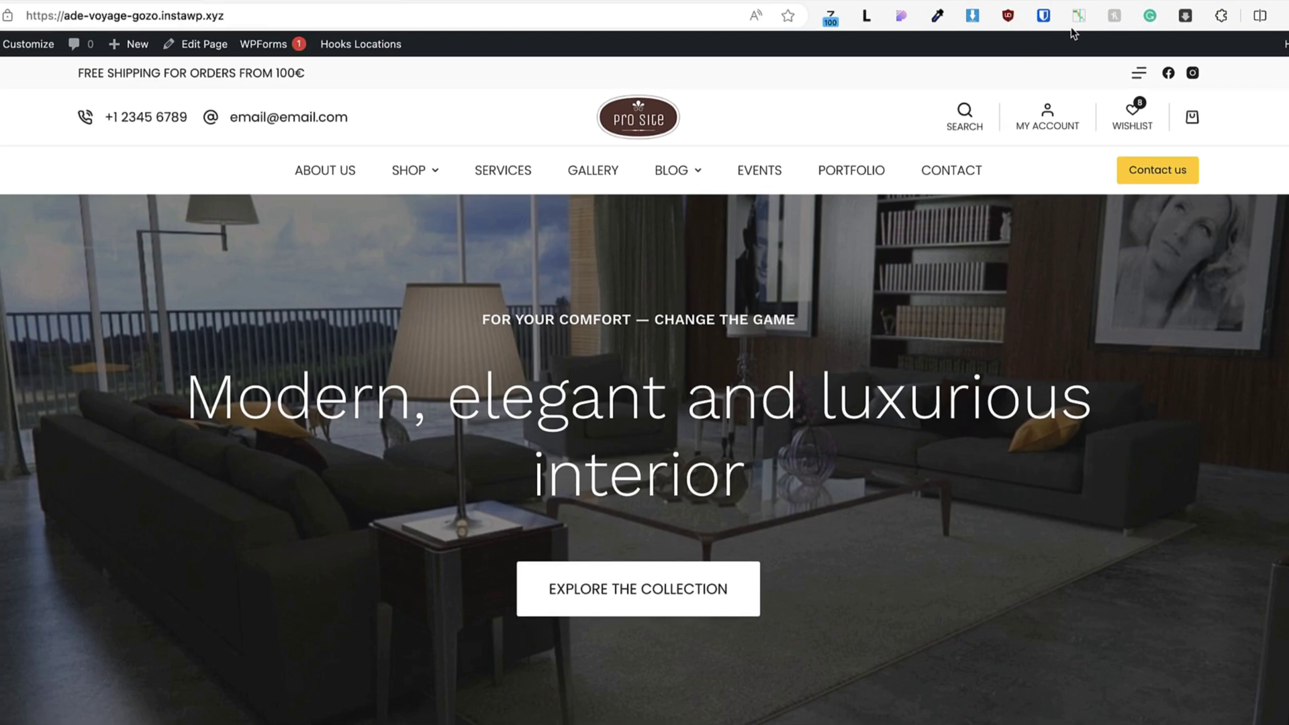
# Step: Inspect the shop homepage's load timings with the browser's timing extension
pyautogui.click(1078, 17)
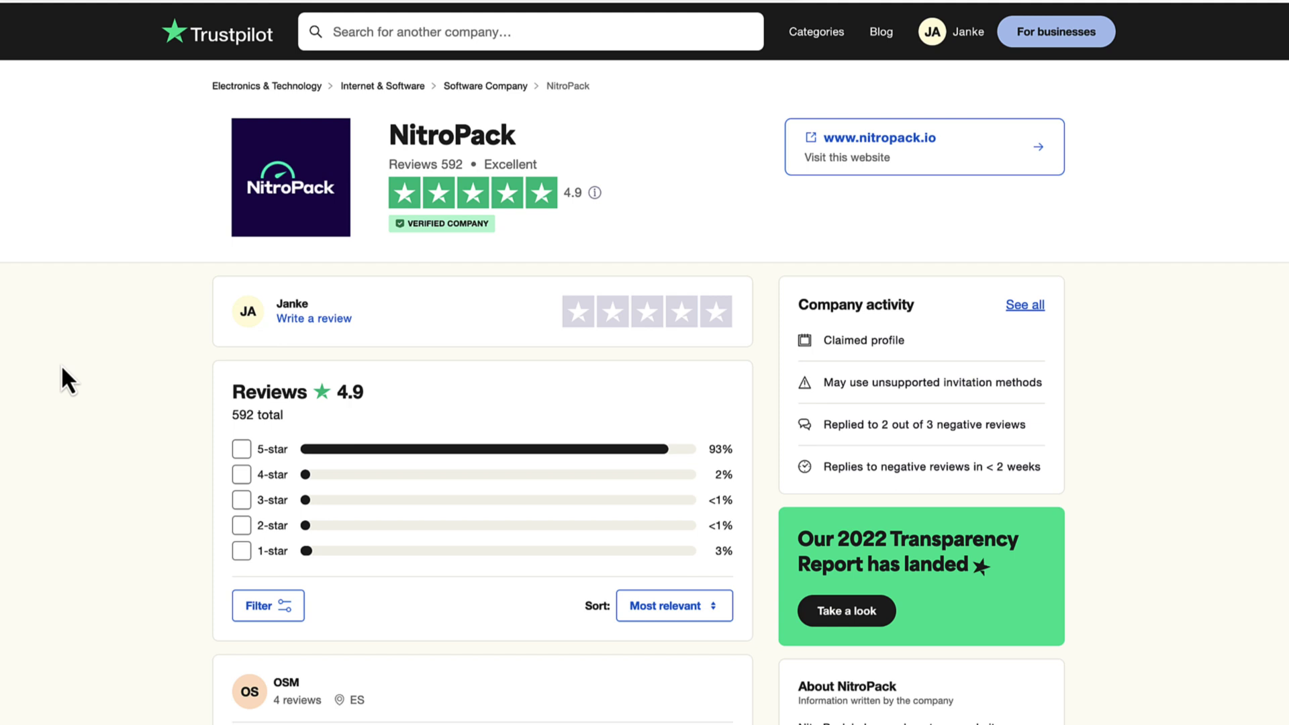
# Step: Scroll down through NitroPack's 4.9-star Trustpilot reviews
pyautogui.scroll(-7, 60, 364)
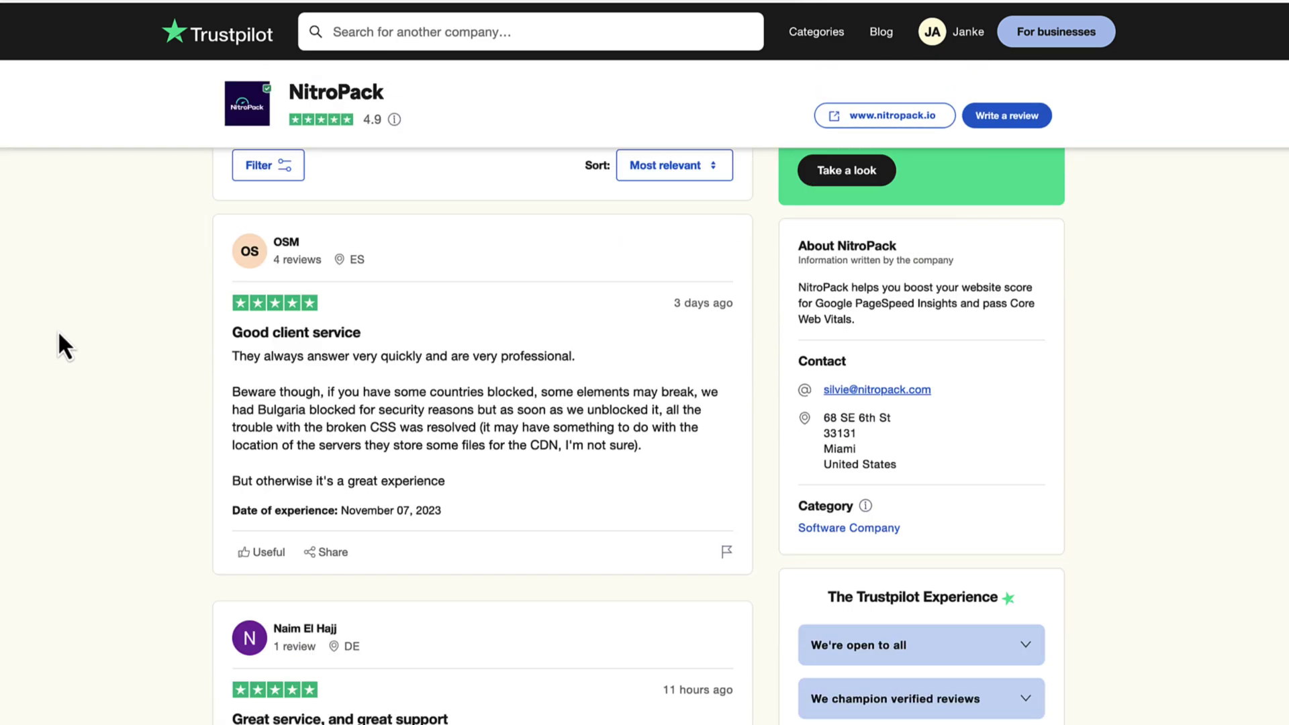
pyautogui.scroll(-8, 59, 336)
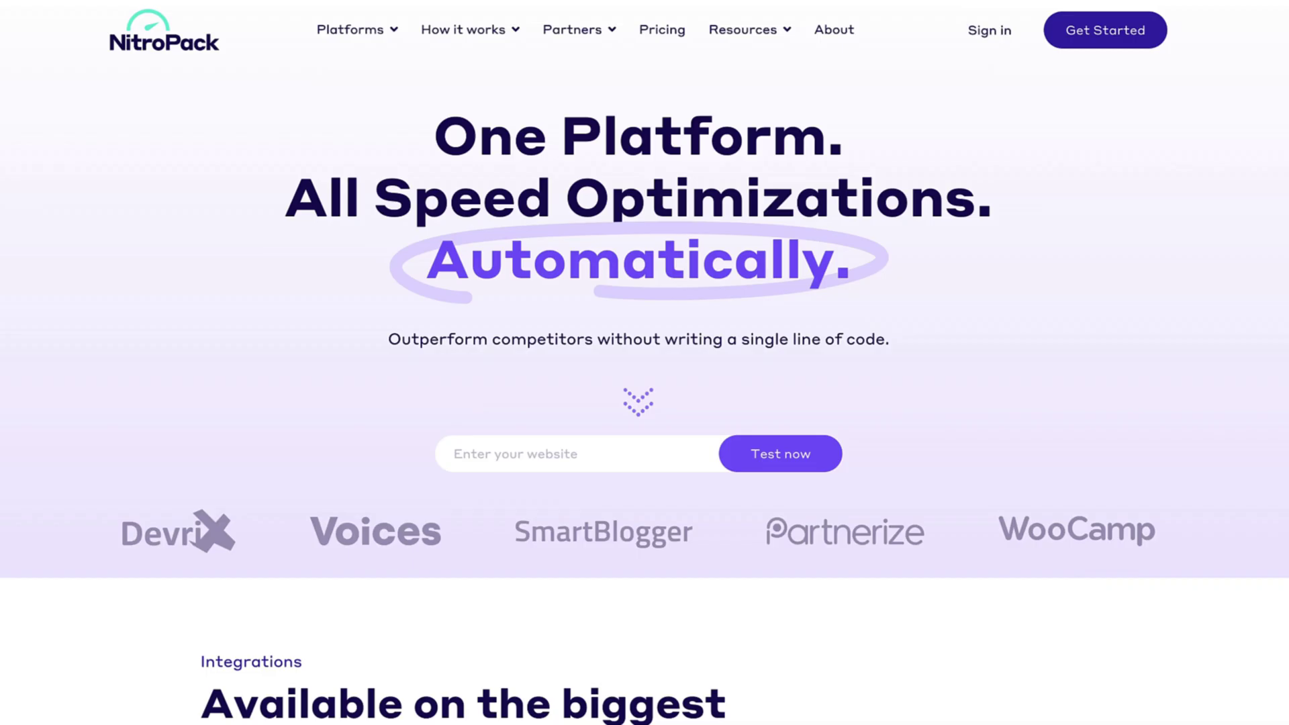
pyautogui.scroll(-8, 115, 241)
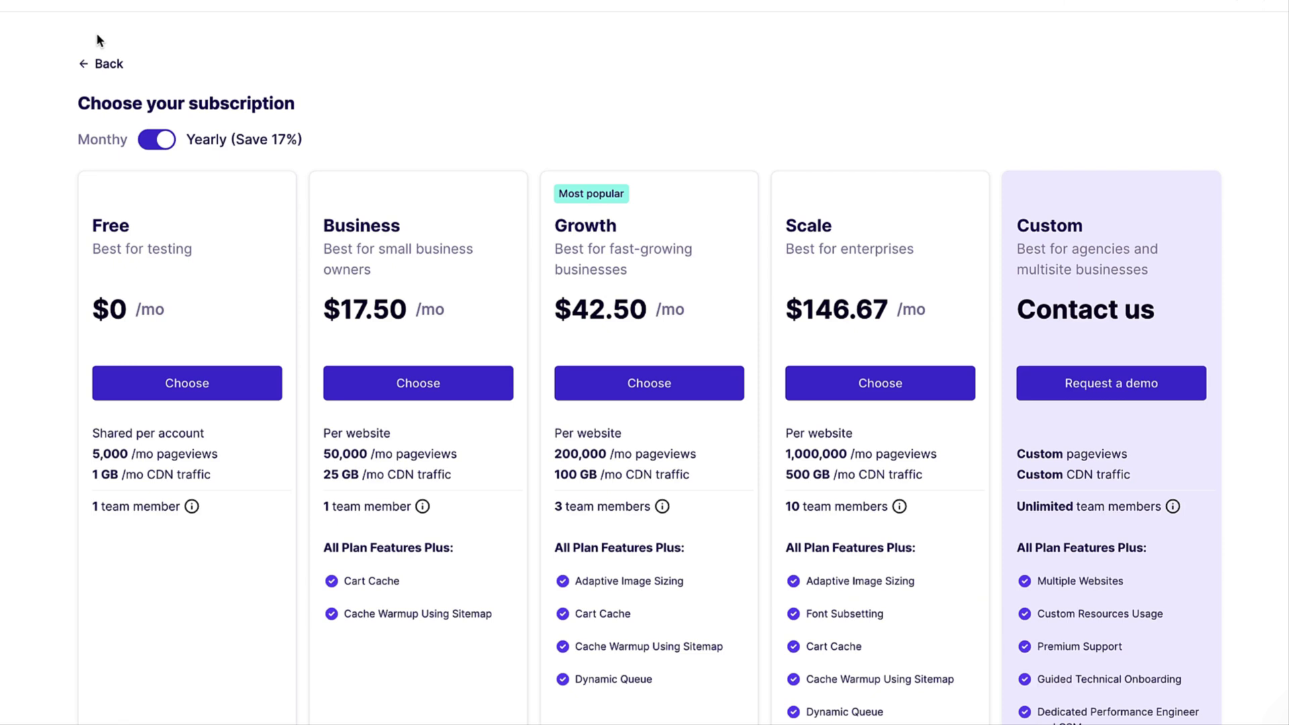
pyautogui.click(153, 141)
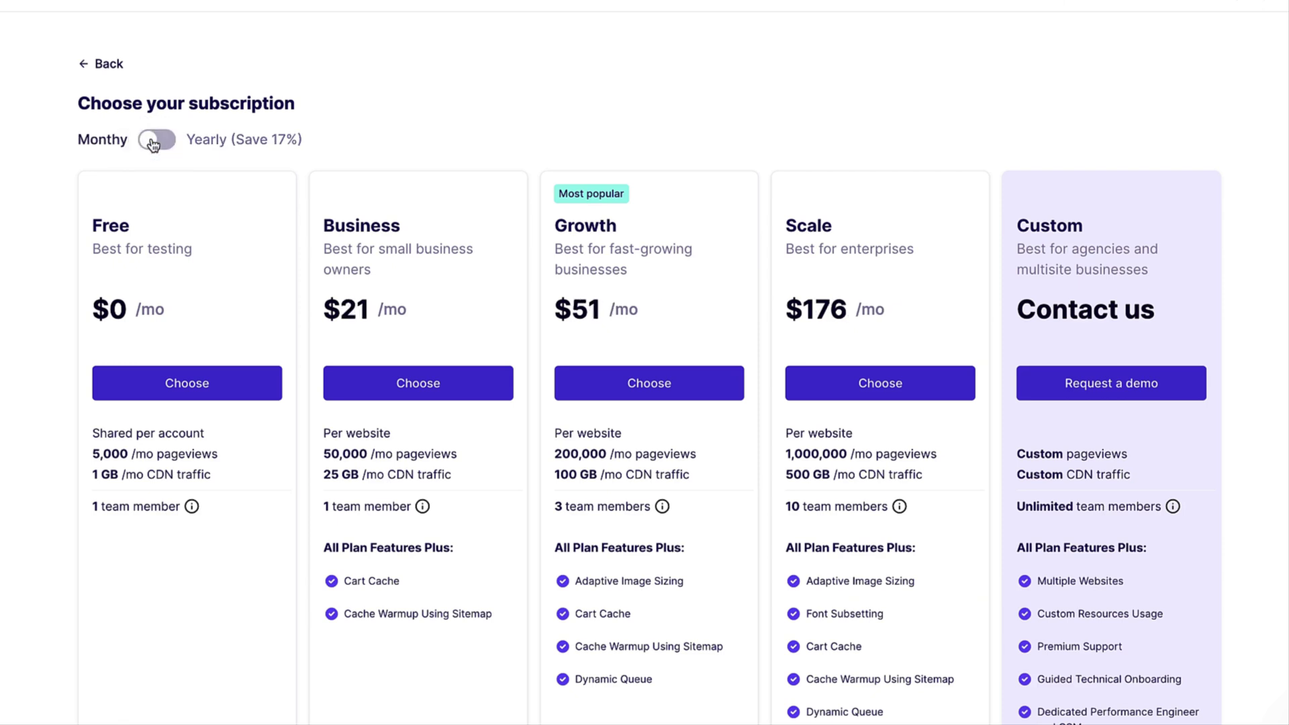
pyautogui.click(153, 141)
pyautogui.scroll(-5, 484, 122)
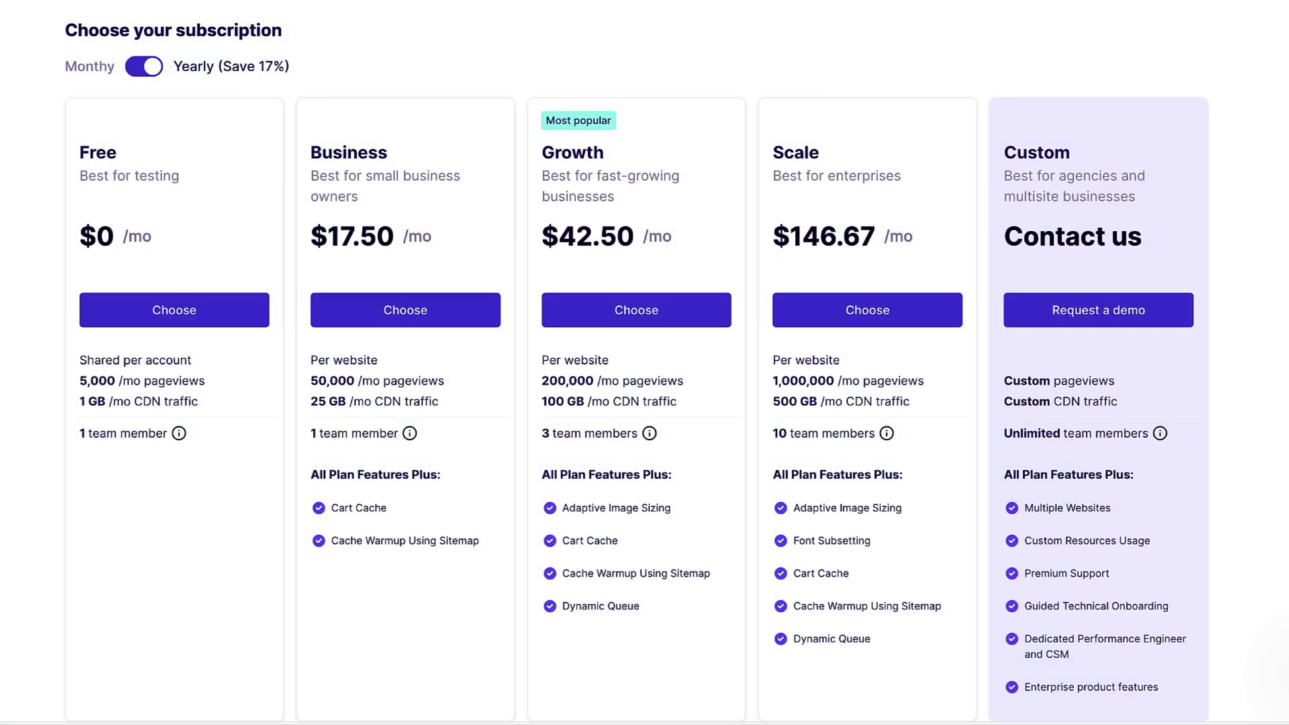
pyautogui.scroll(-4, 2, 287)
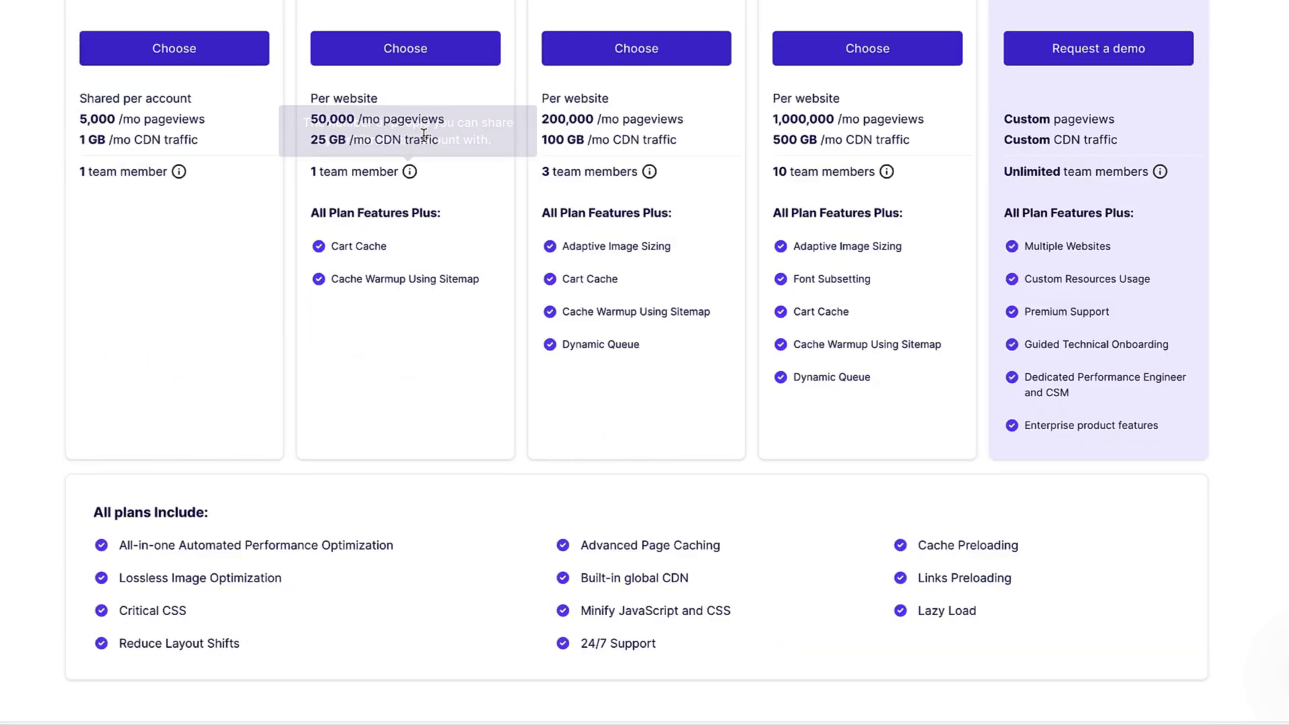
pyautogui.scroll(4, 427, 87)
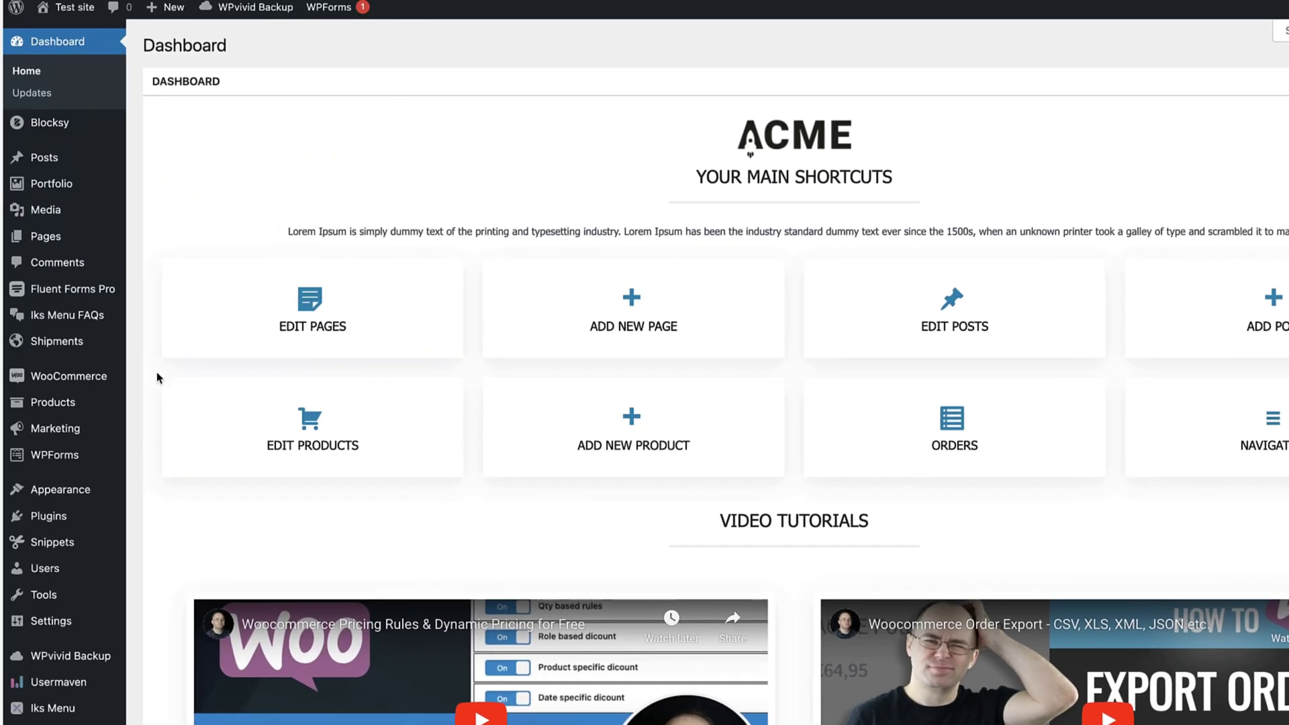
# Step: Install and activate the NitroPack plugin found by searching 'nitropack', then open its Settings
pyautogui.moveTo(125, 472)
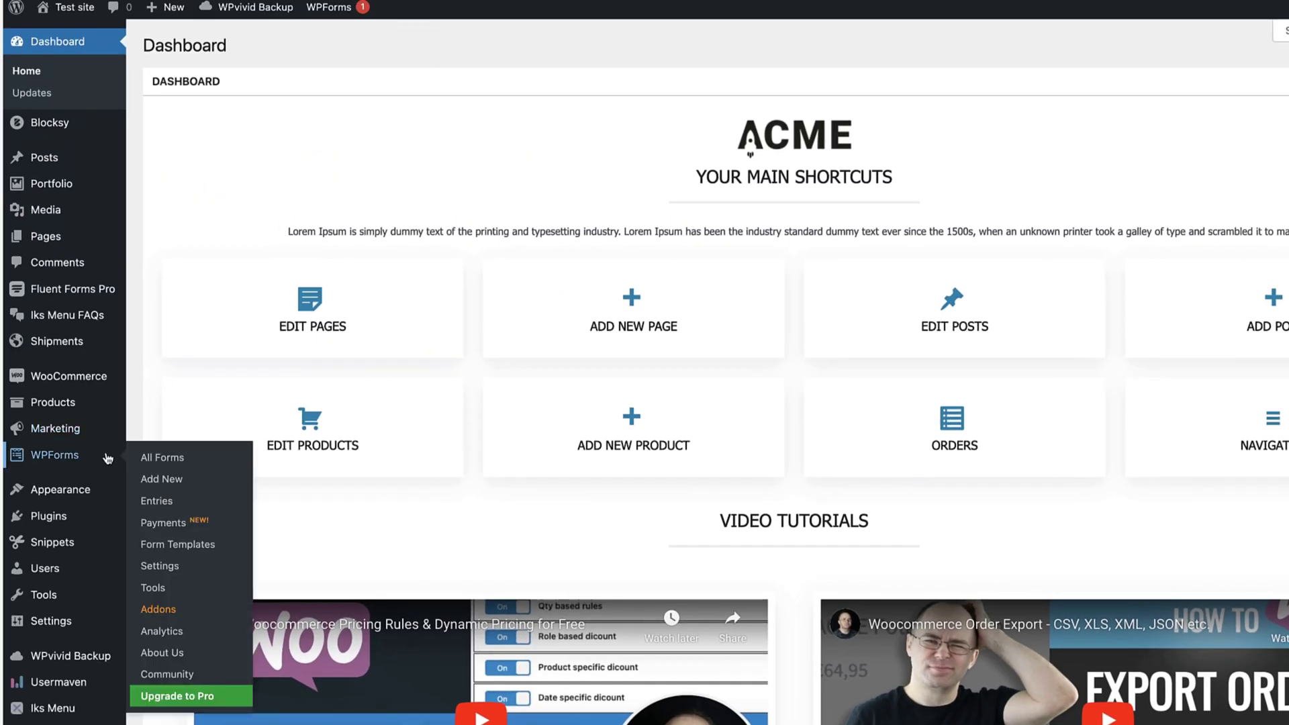
pyautogui.moveTo(124, 521)
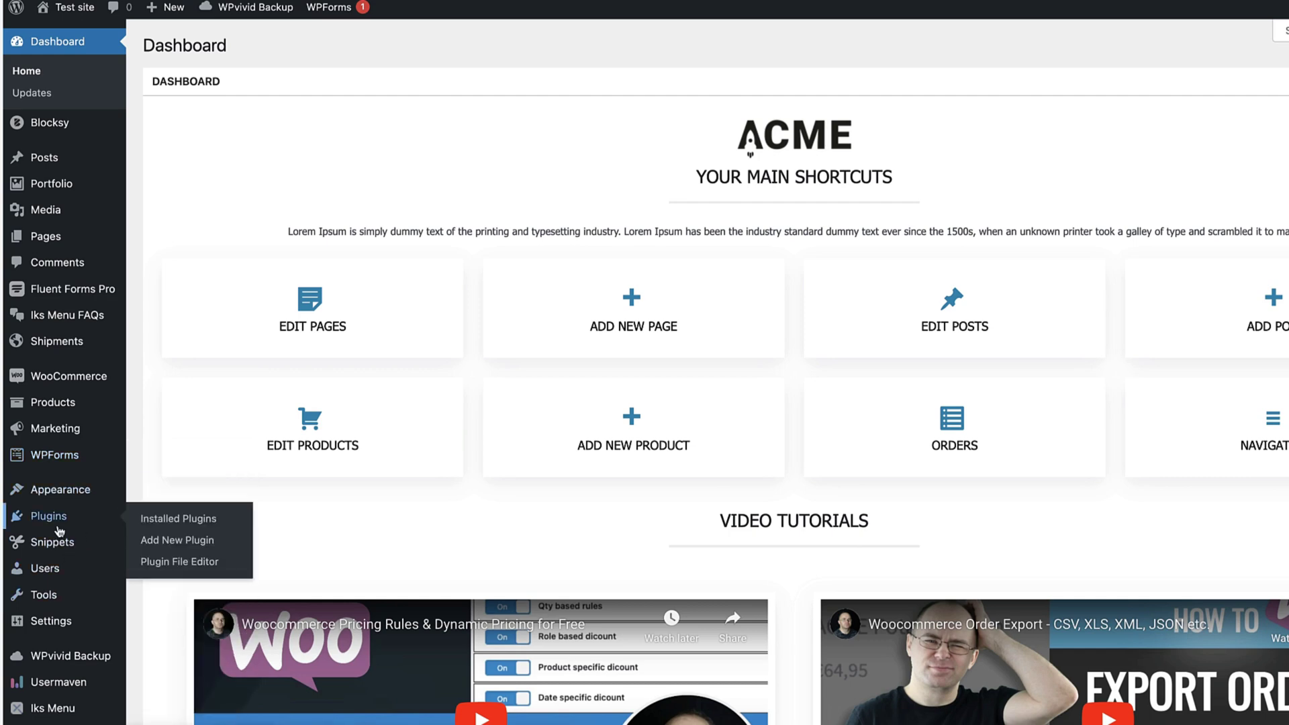
pyautogui.click(194, 542)
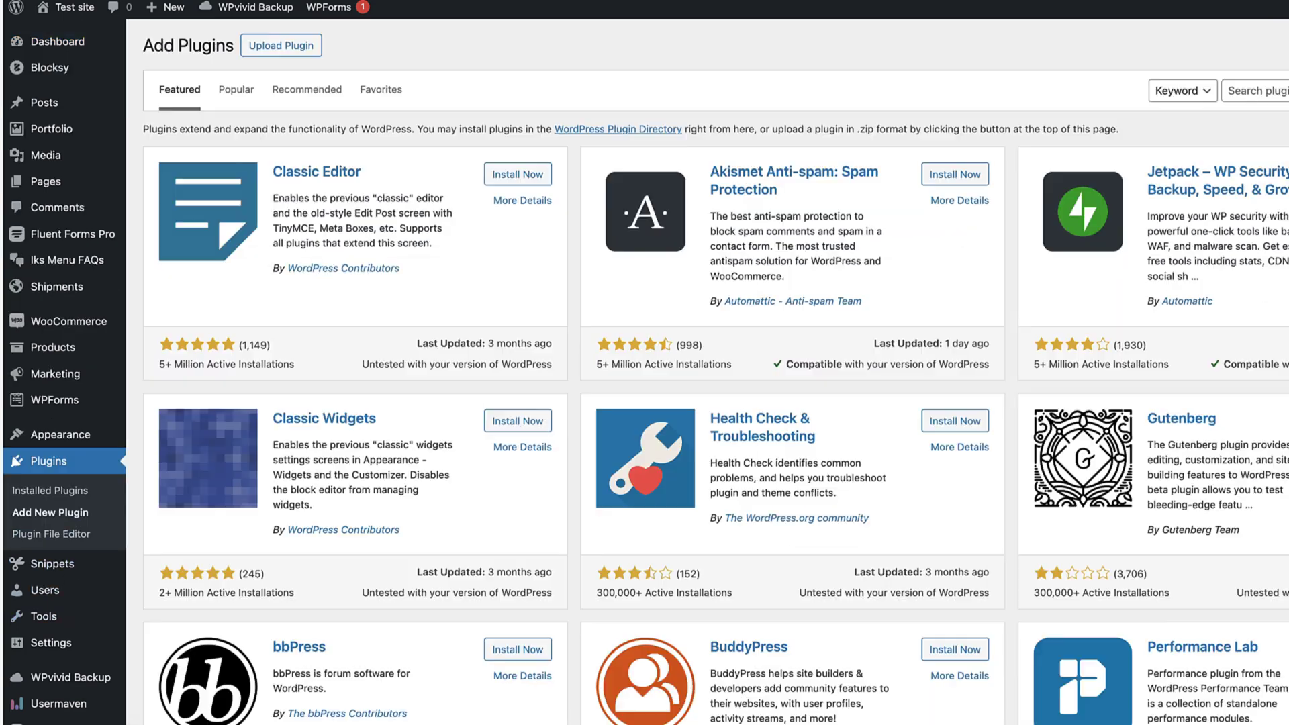
pyautogui.write('nitropack')
pyautogui.click(512, 177)
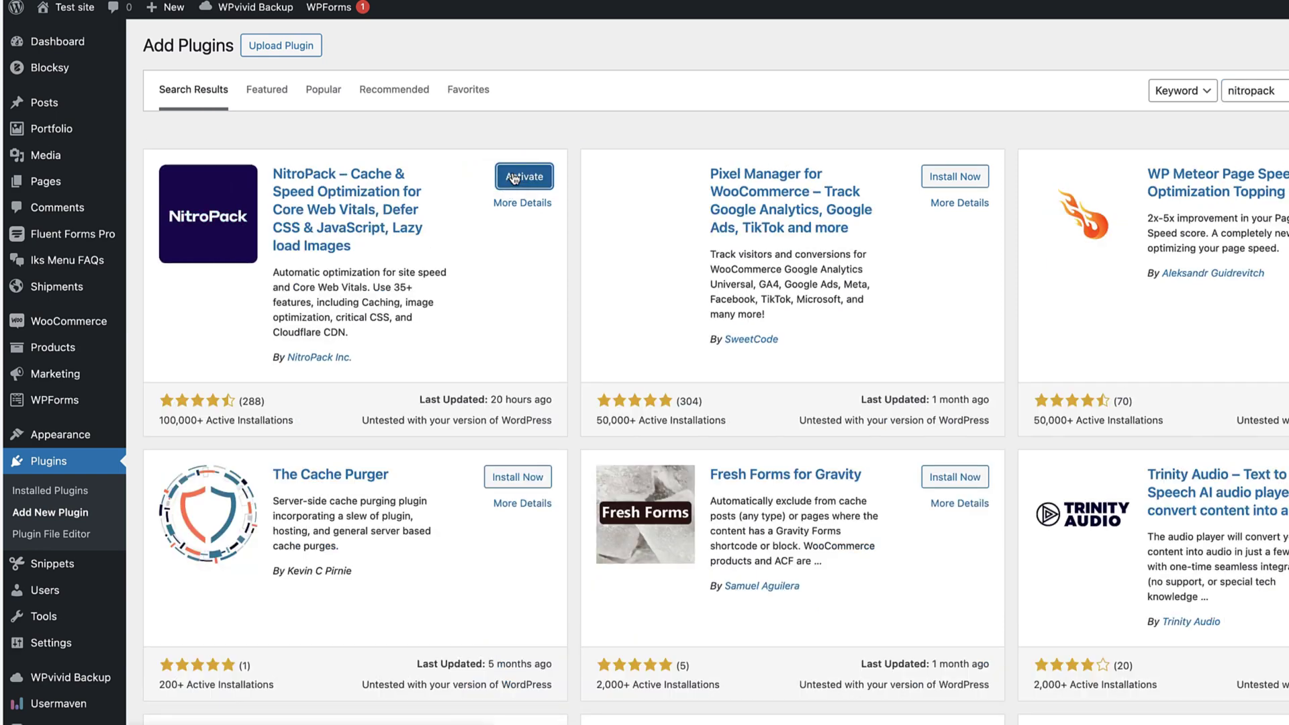
pyautogui.click(513, 178)
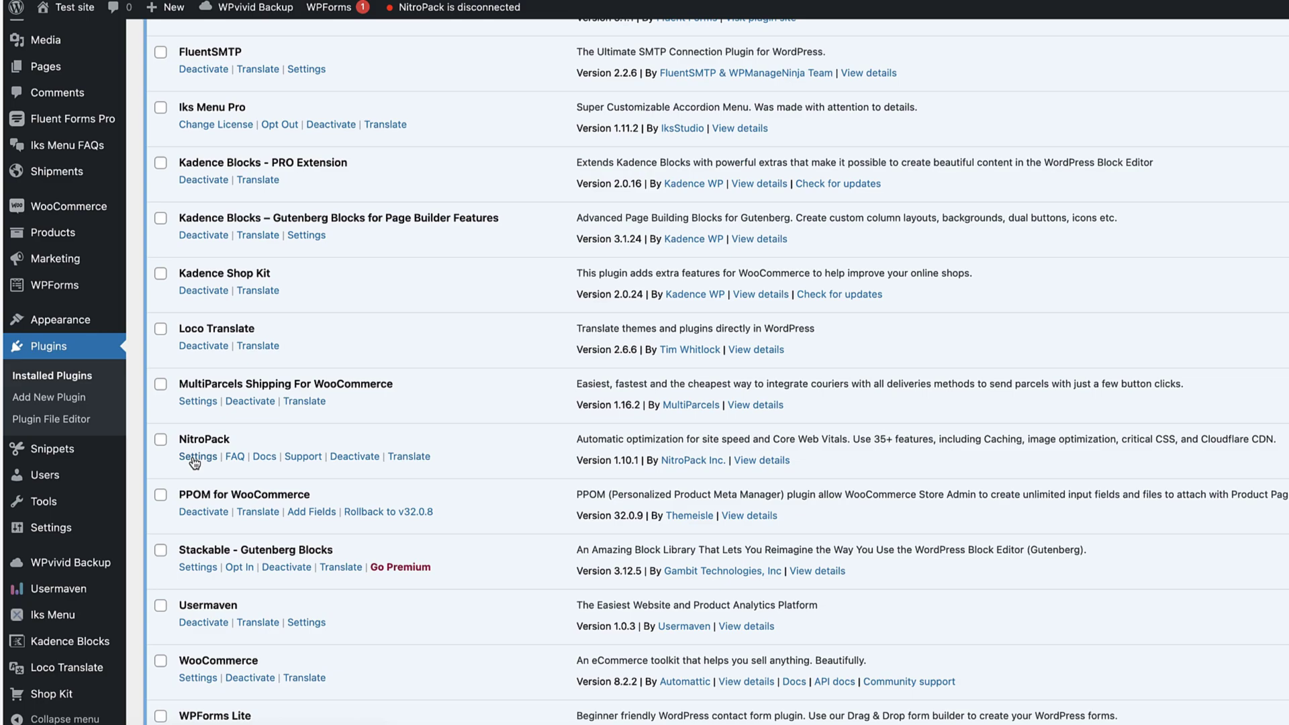
pyautogui.click(195, 458)
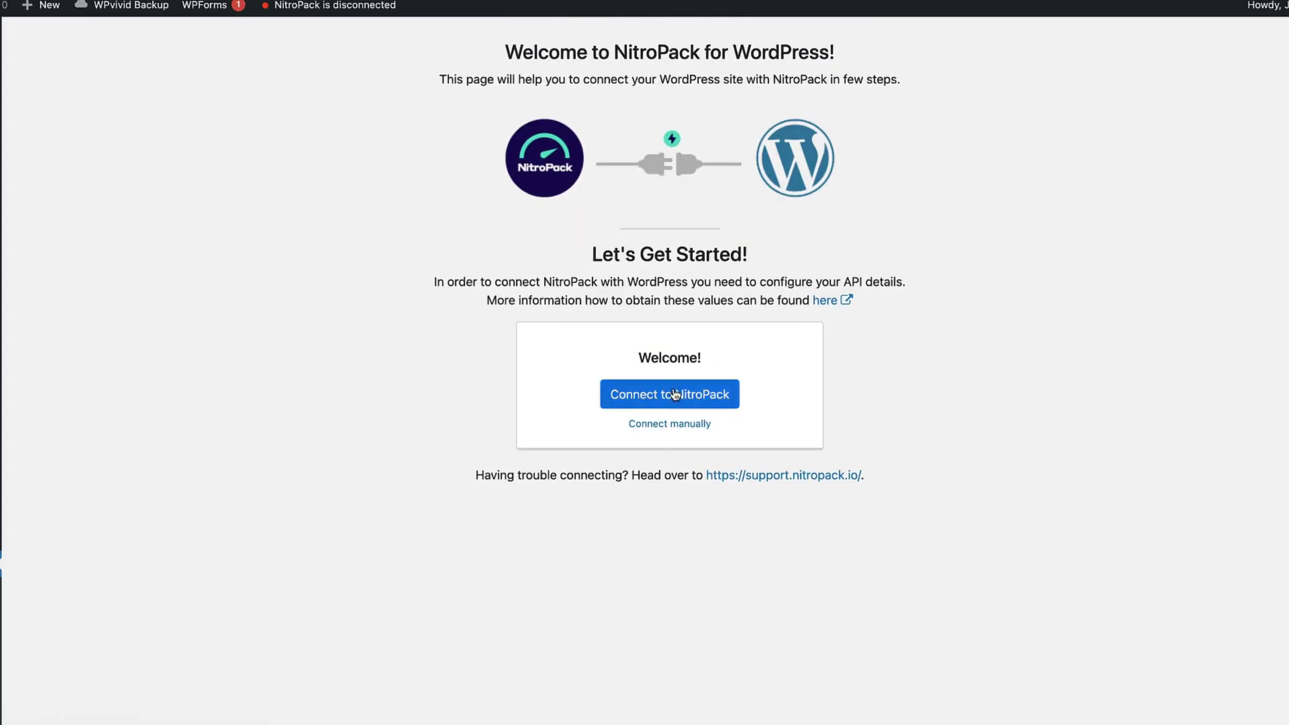
# Step: Link the site to NitroPack through the Connect to NitroPack popup's Add button
pyautogui.click(714, 329)
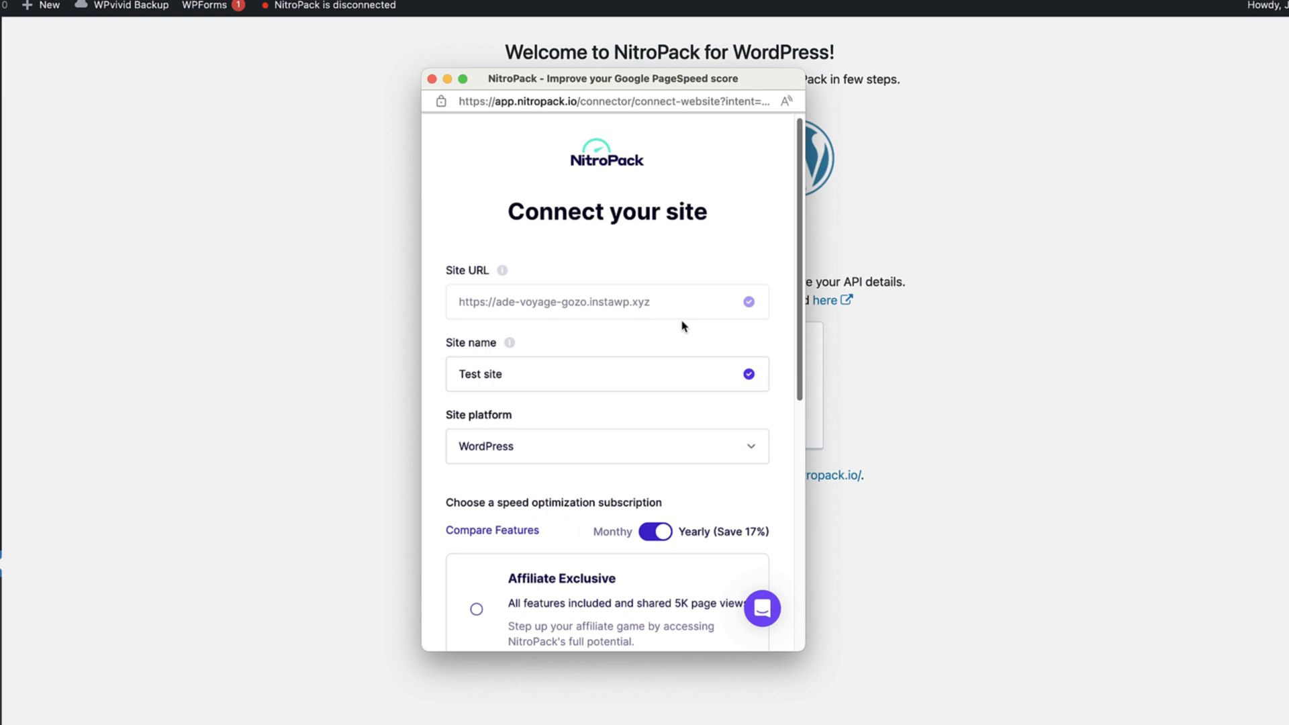
pyautogui.scroll(-10, 673, 325)
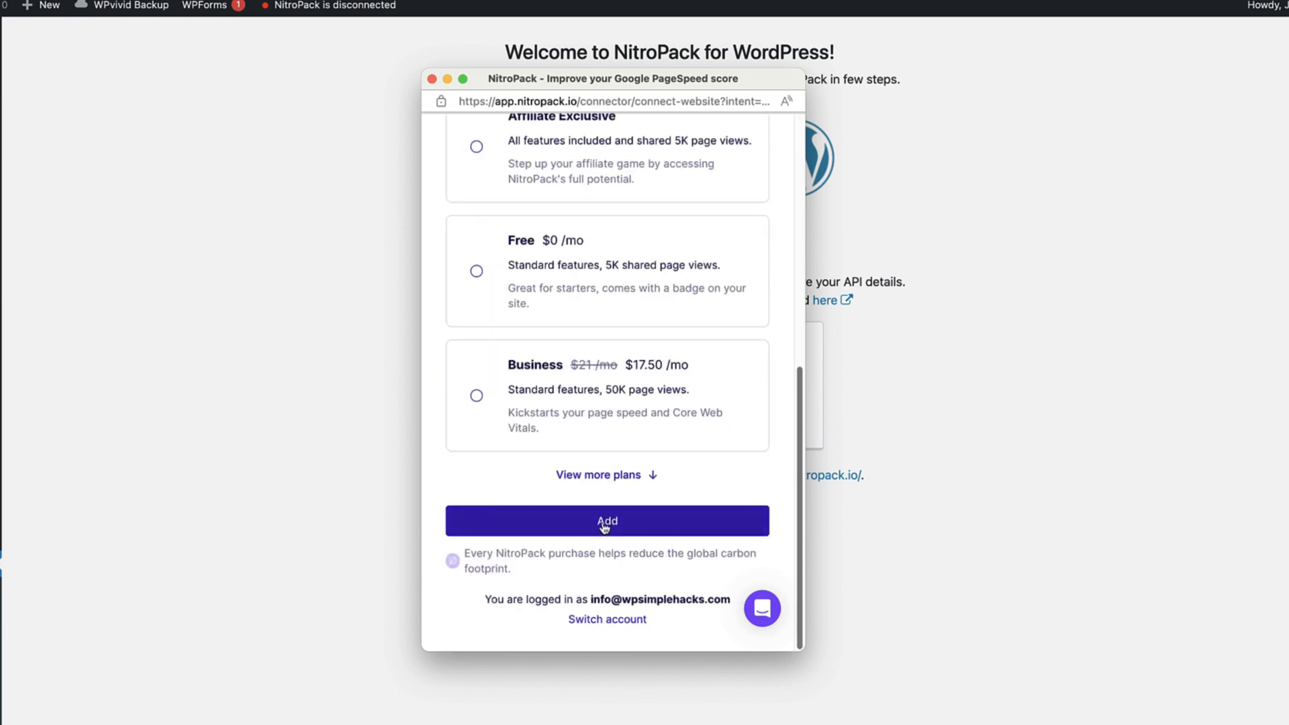
pyautogui.click(604, 524)
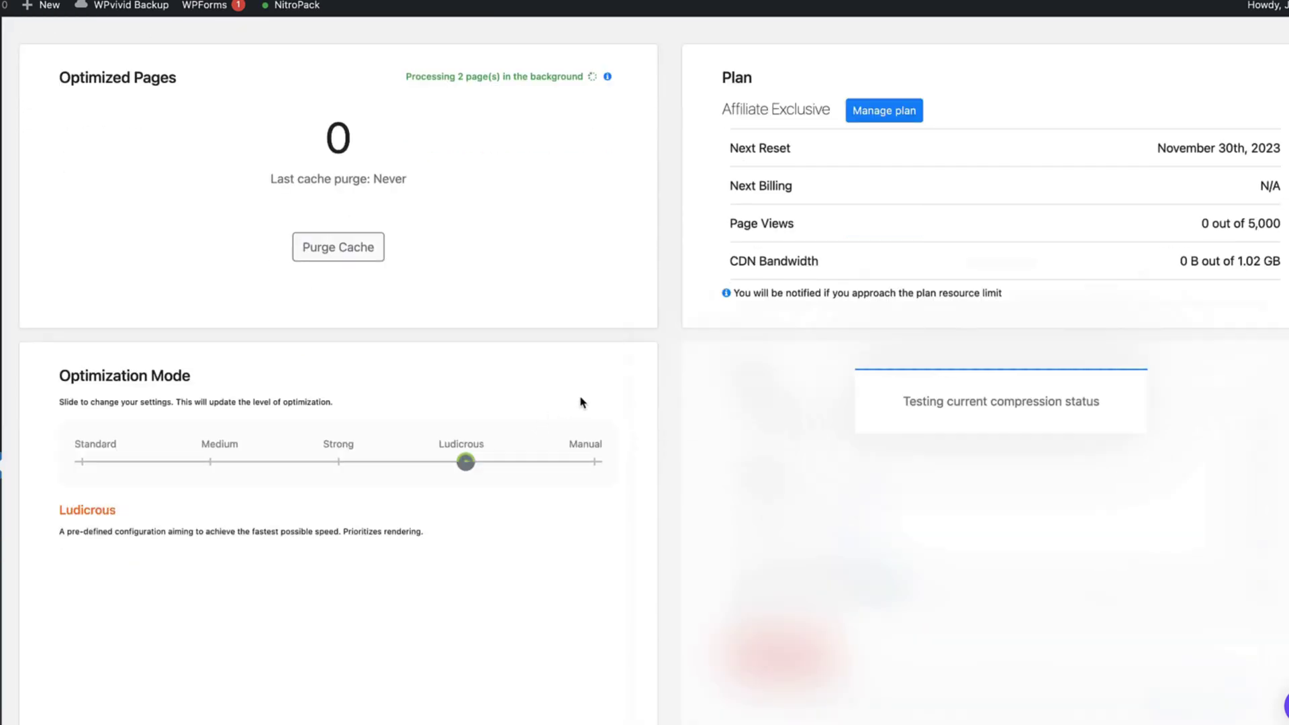
# Step: Turn on Cache Warmup in NitroPack's settings, confirming warmup for 88 pages
pyautogui.scroll(-2, 618, 407)
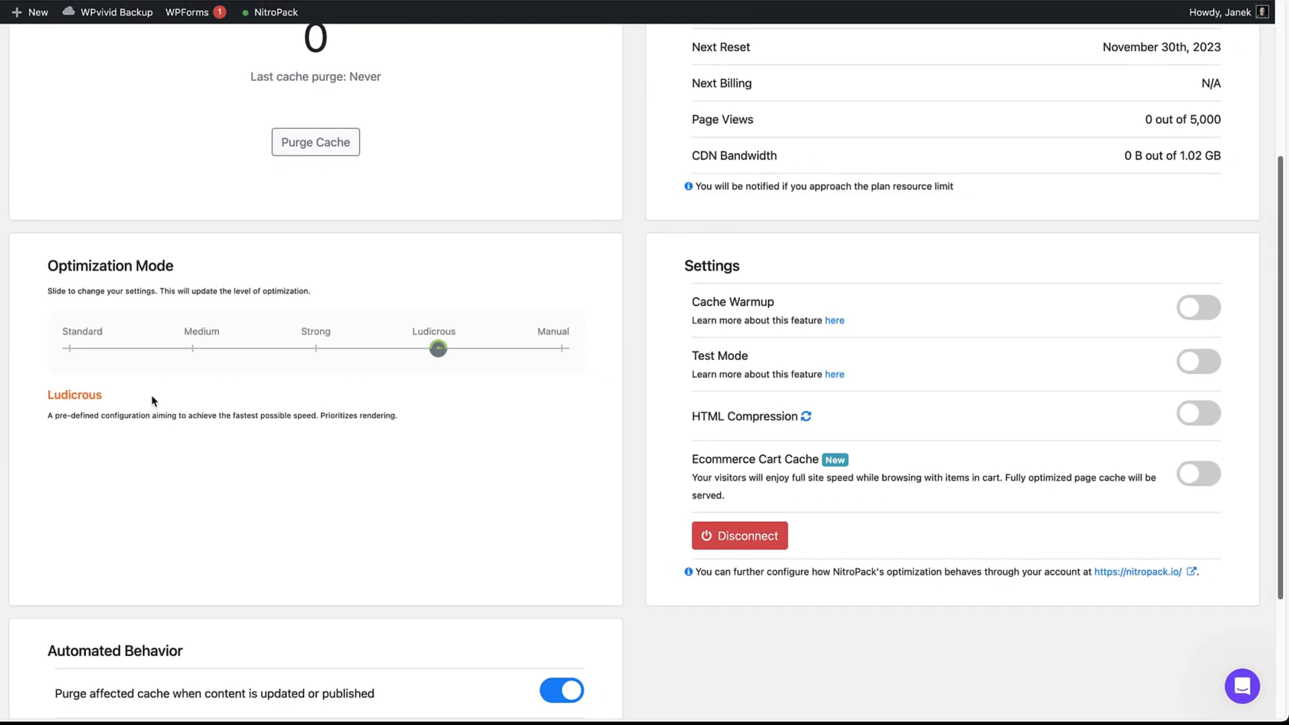
pyautogui.moveTo(153, 401); pyautogui.dragTo(49, 396)
pyautogui.scroll(-1, 101, 376)
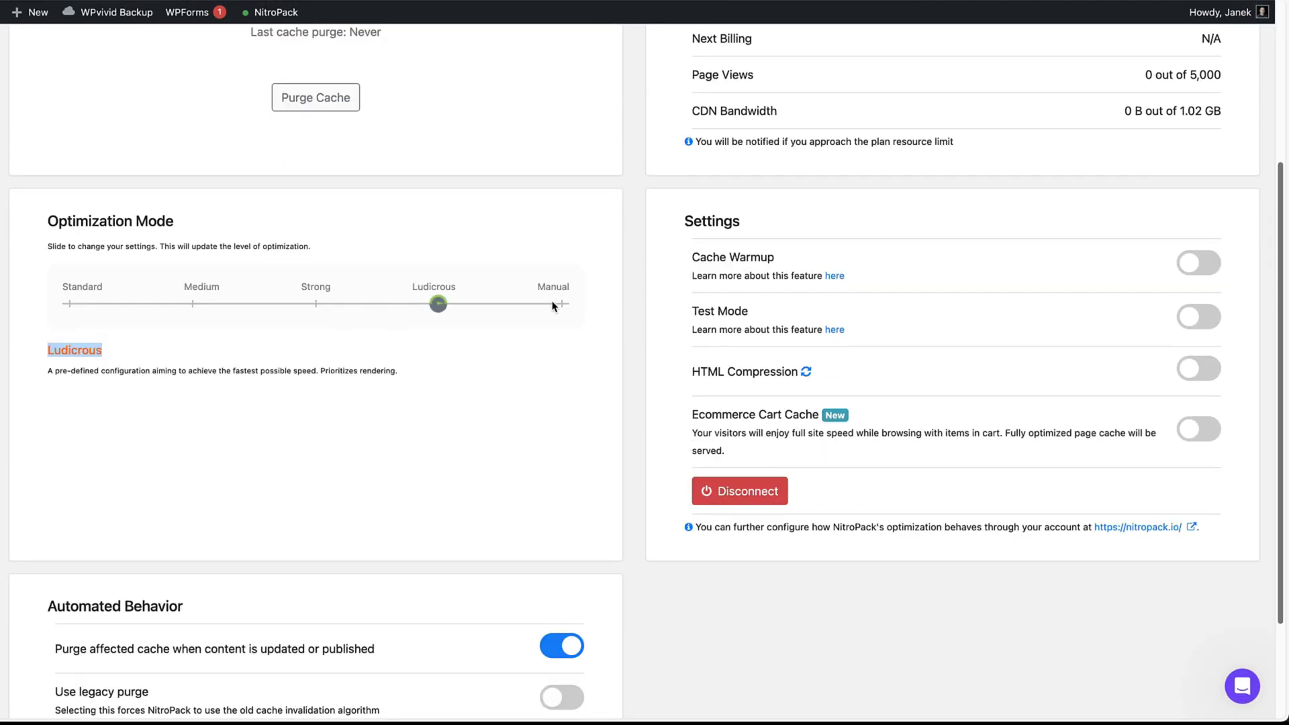
pyautogui.scroll(-1, 437, 282)
pyautogui.scroll(1, 544, 218)
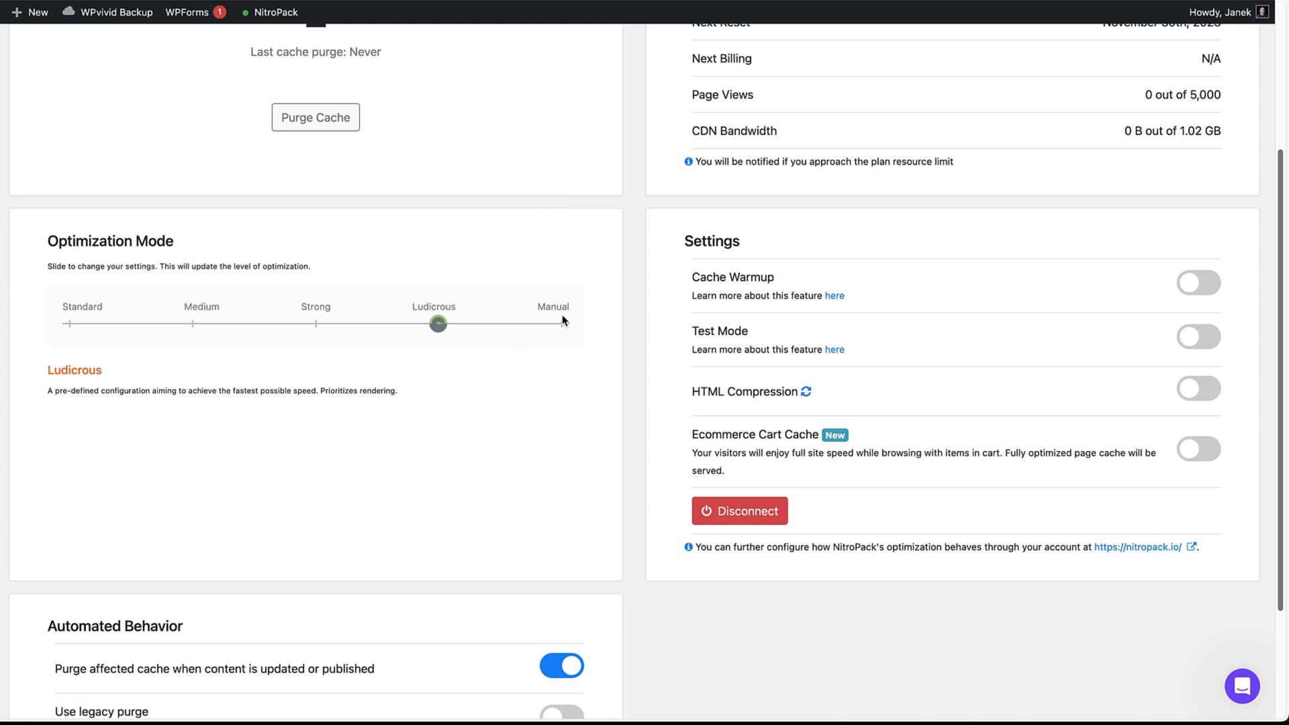
pyautogui.click(1200, 286)
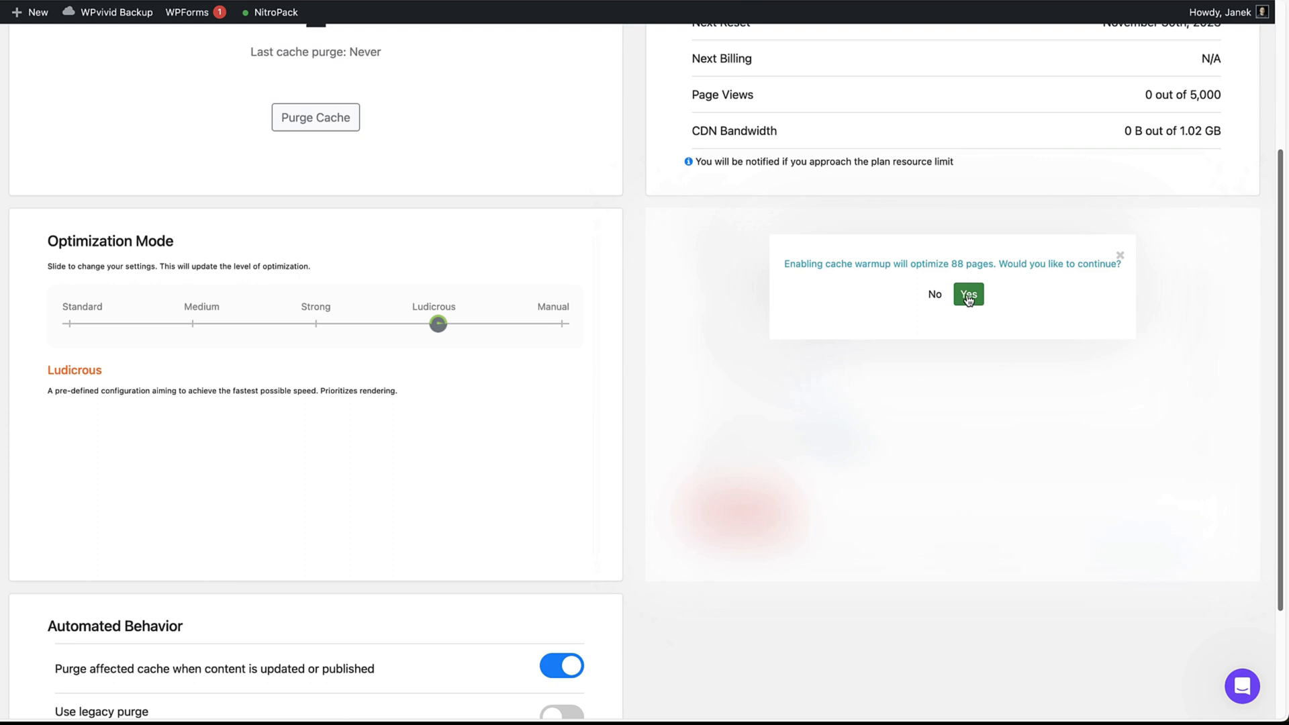
pyautogui.click(969, 297)
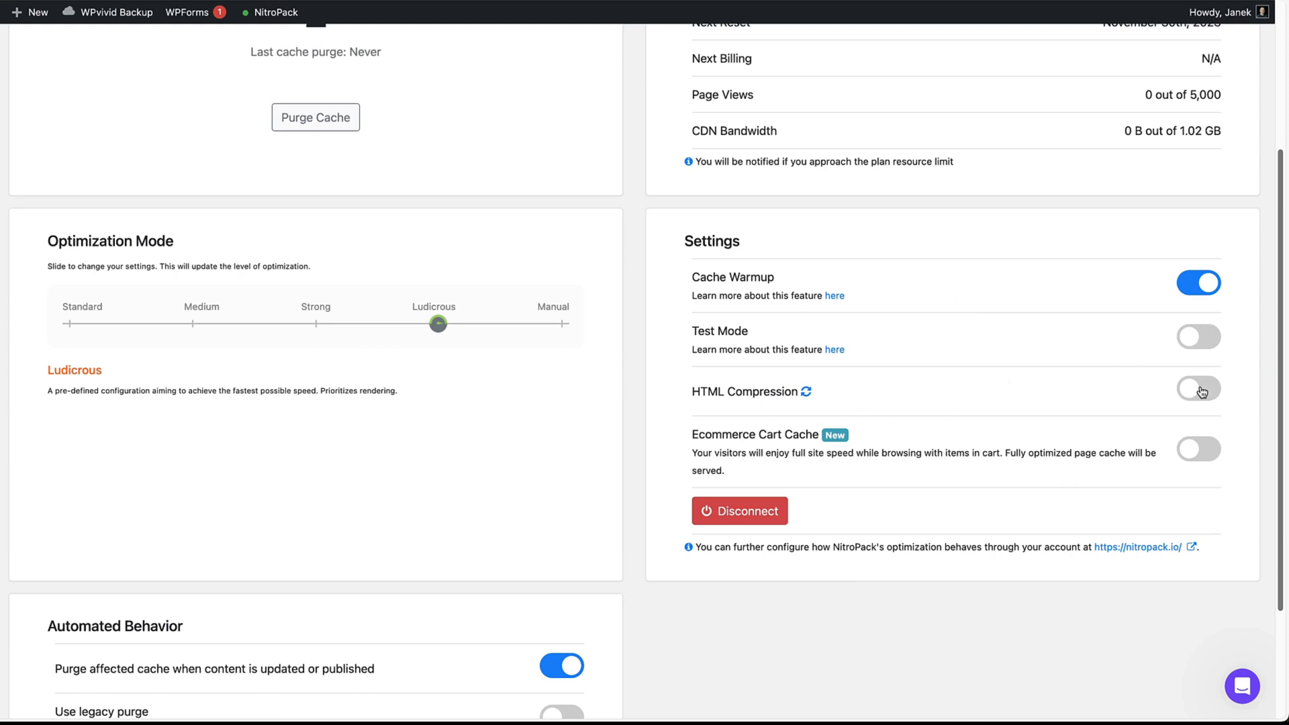
# Step: Enable the Ecommerce Cart Cache toggle
pyautogui.scroll(-3, 1173, 385)
pyautogui.click(1189, 293)
pyautogui.scroll(1, 1183, 335)
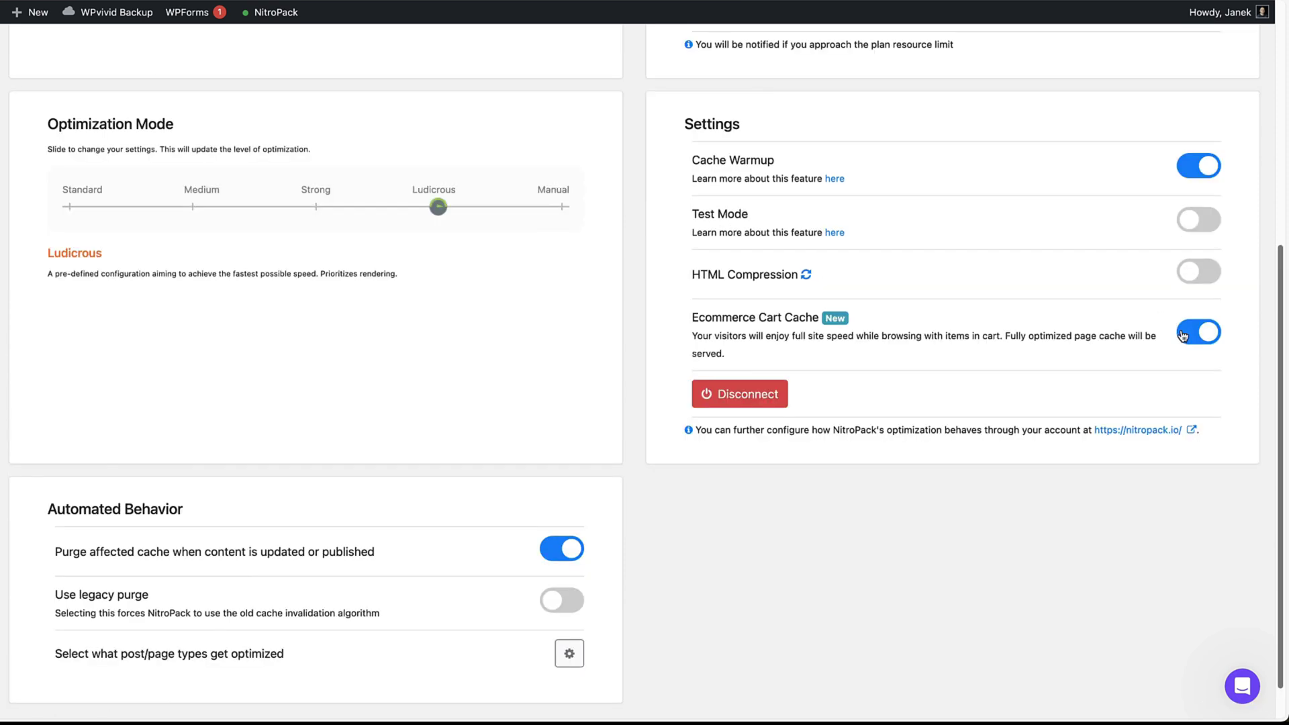
pyautogui.scroll(-1, 952, 441)
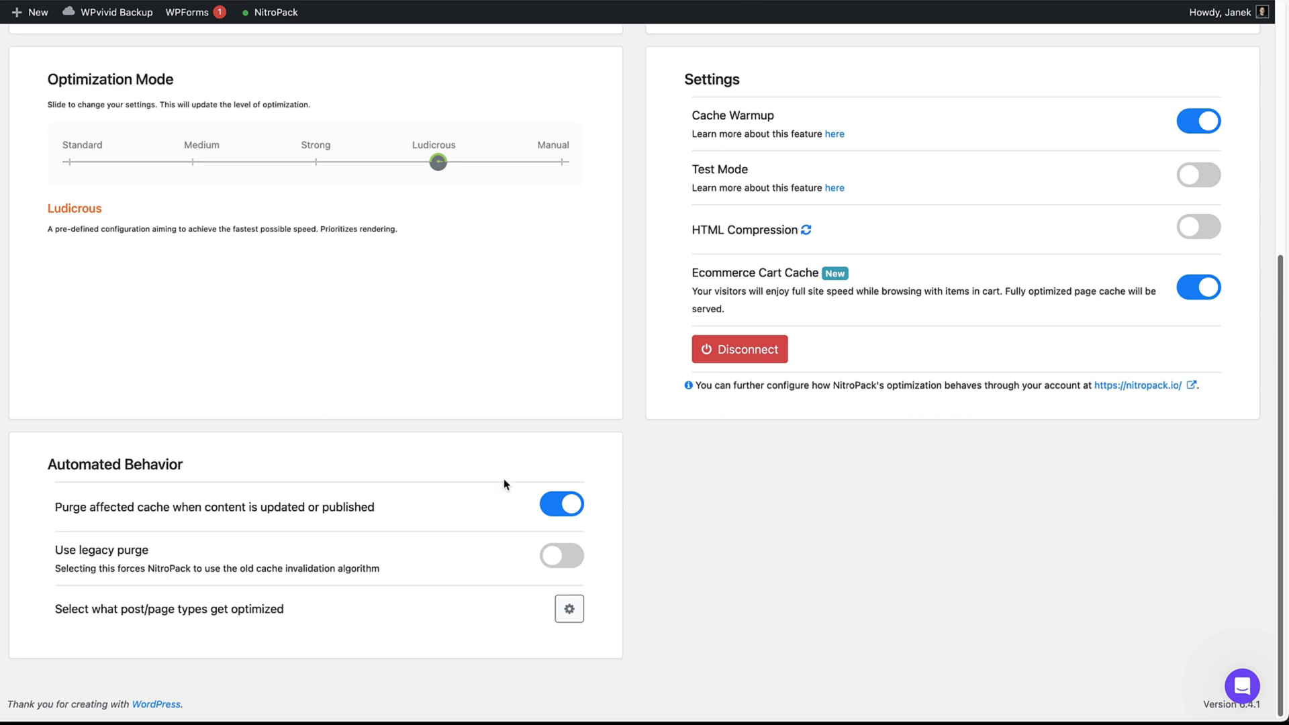
# Step: Toggle Portfolio off and back on among optimized page types, then view Diagnostics options
pyautogui.click(569, 609)
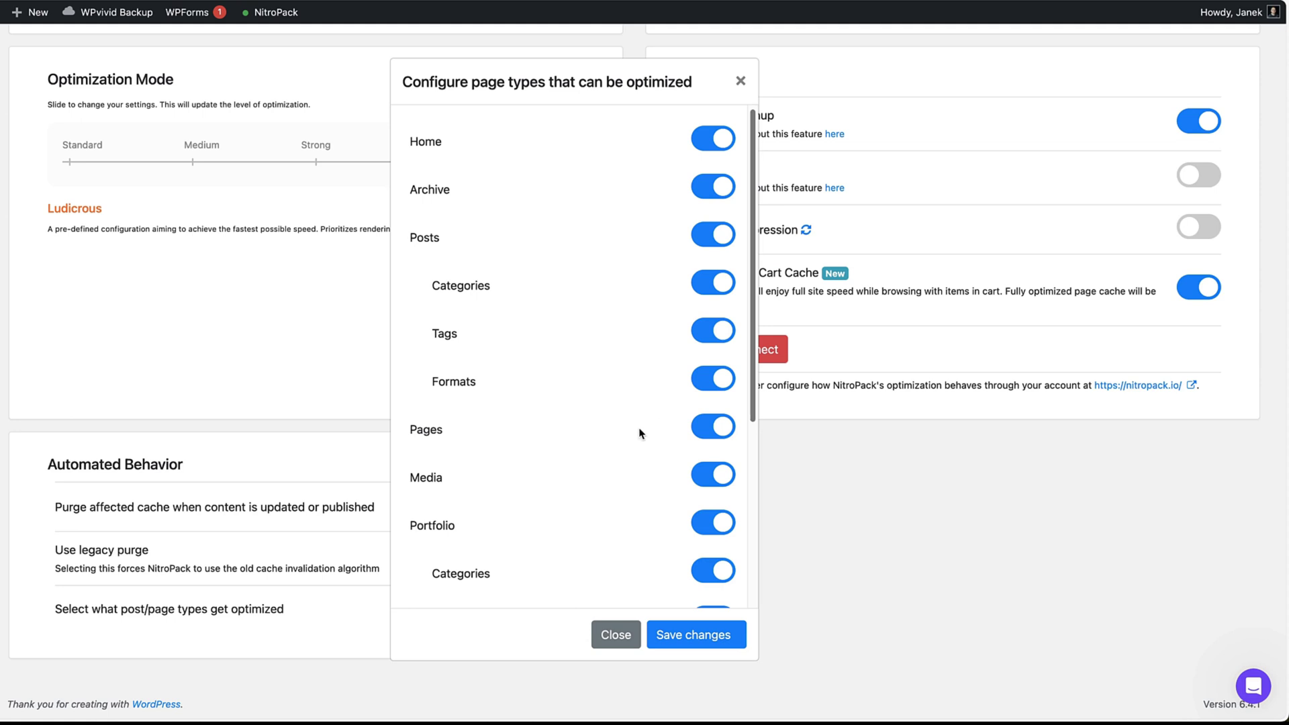
pyautogui.click(713, 523)
pyautogui.click(716, 522)
pyautogui.scroll(-3, 713, 511)
pyautogui.scroll(-1, 711, 505)
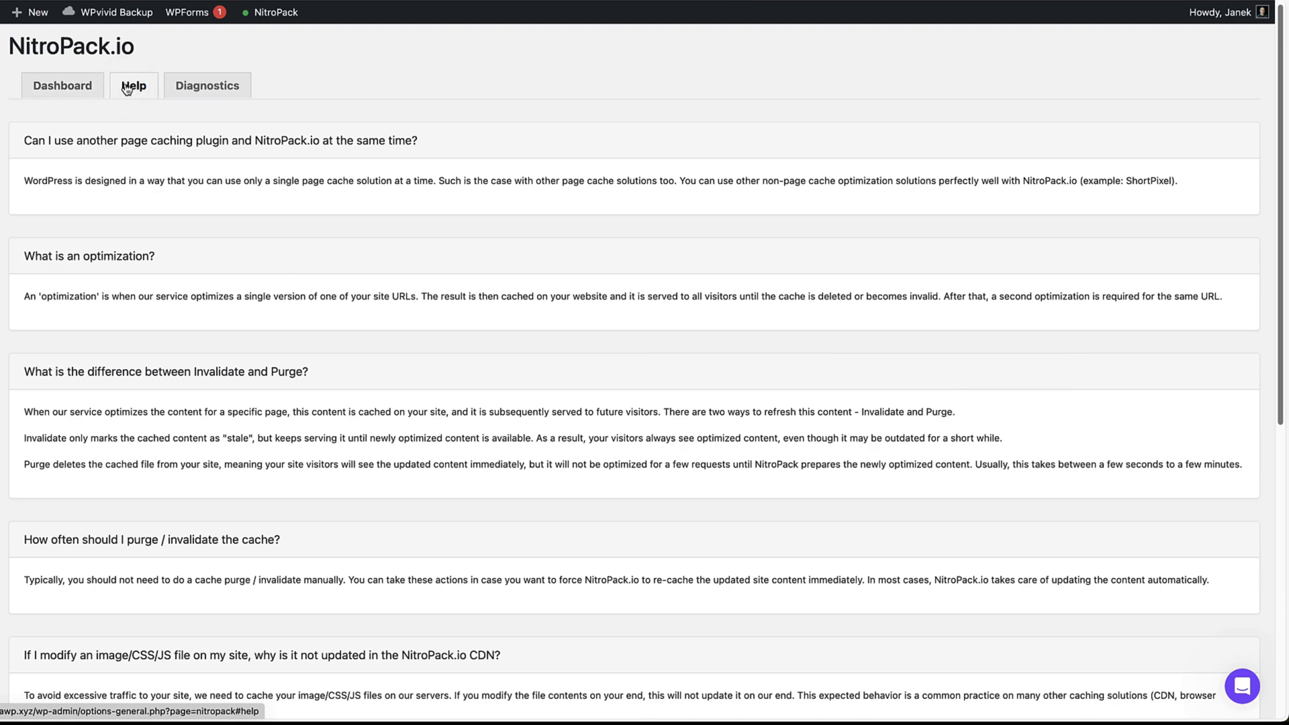
pyautogui.click(224, 97)
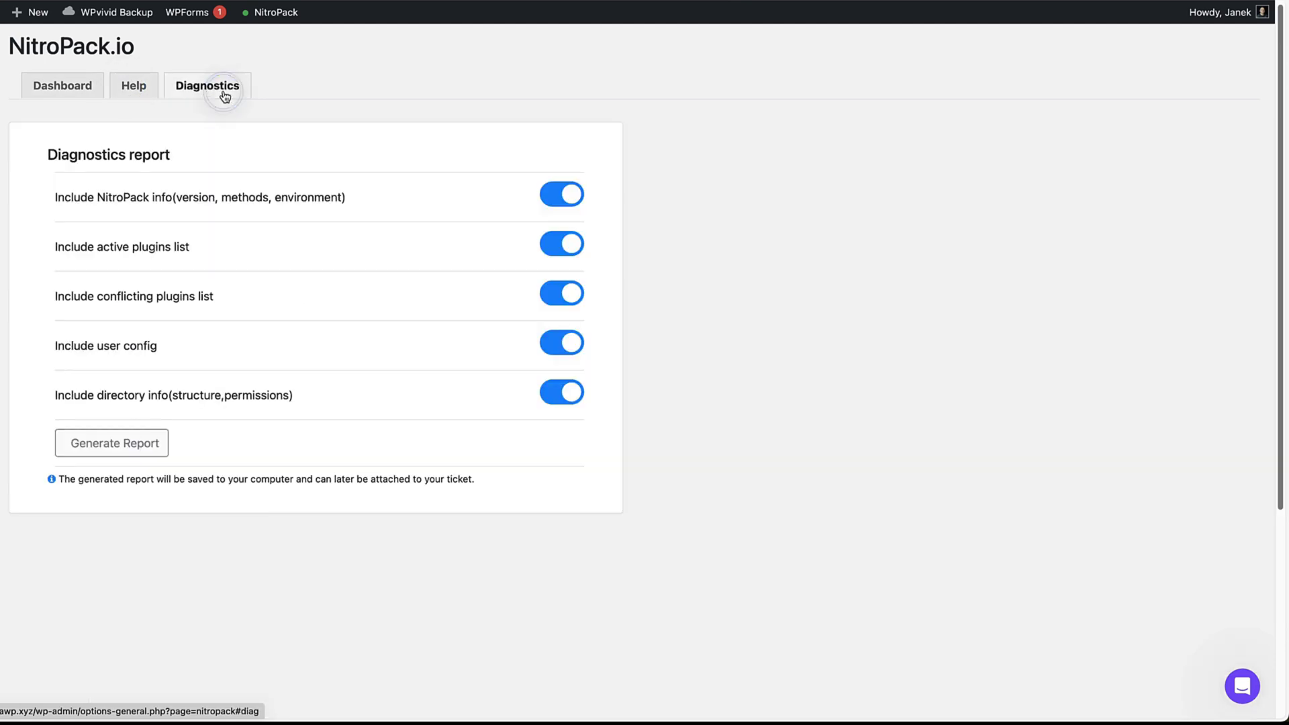
# Step: Open the 'A site' page from All Pages, then return to NitroPack Settings via the admin bar
pyautogui.click(62, 85)
pyautogui.moveTo(20, 103)
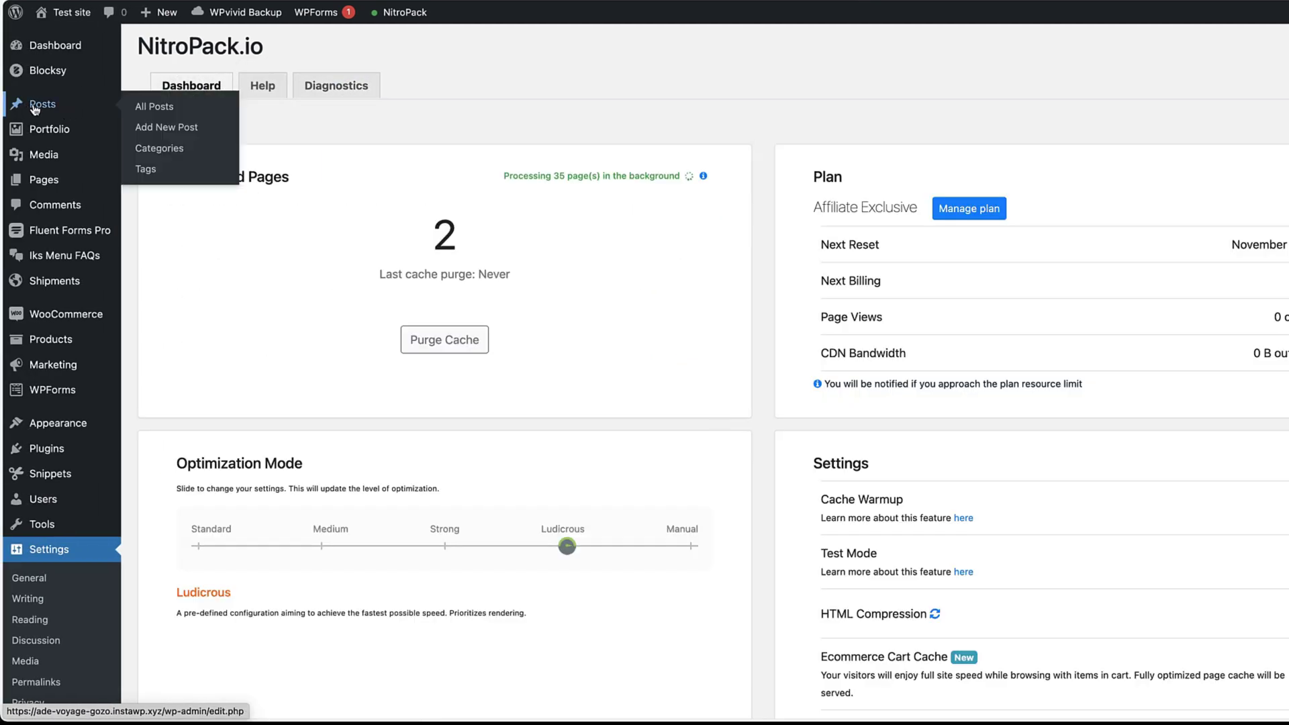
pyautogui.moveTo(59, 188)
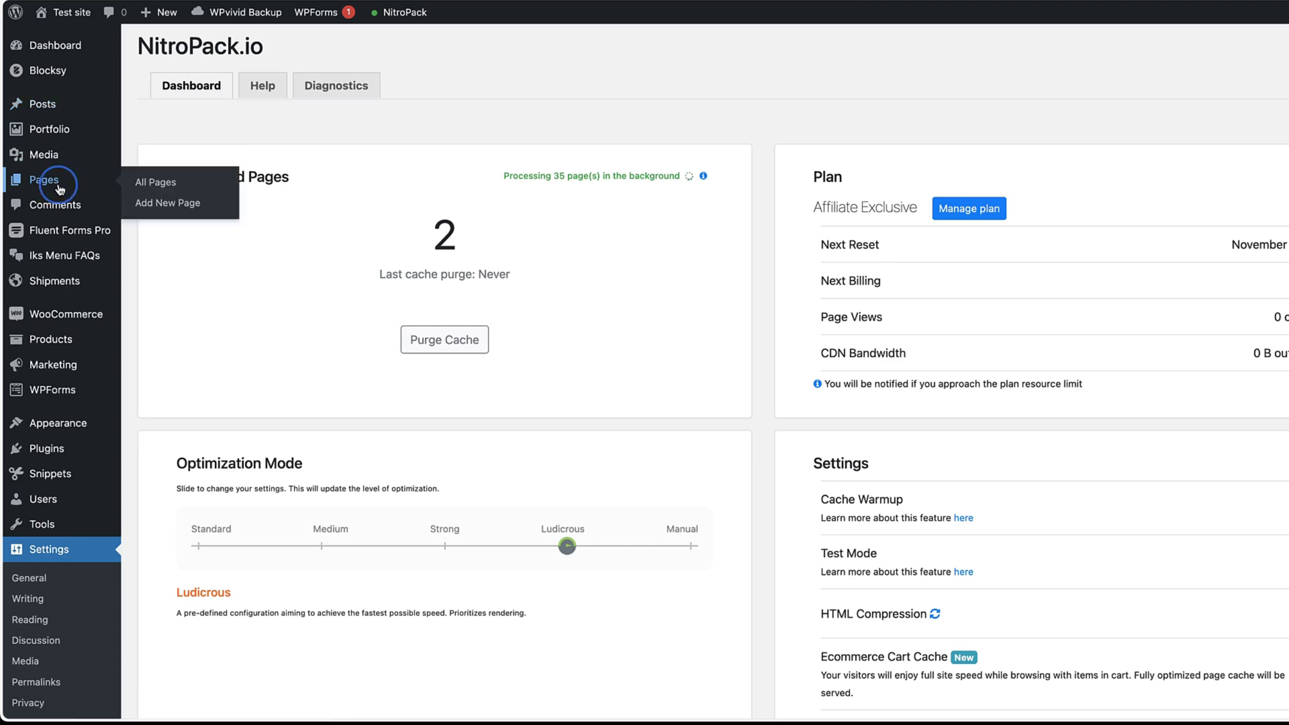
pyautogui.click(59, 188)
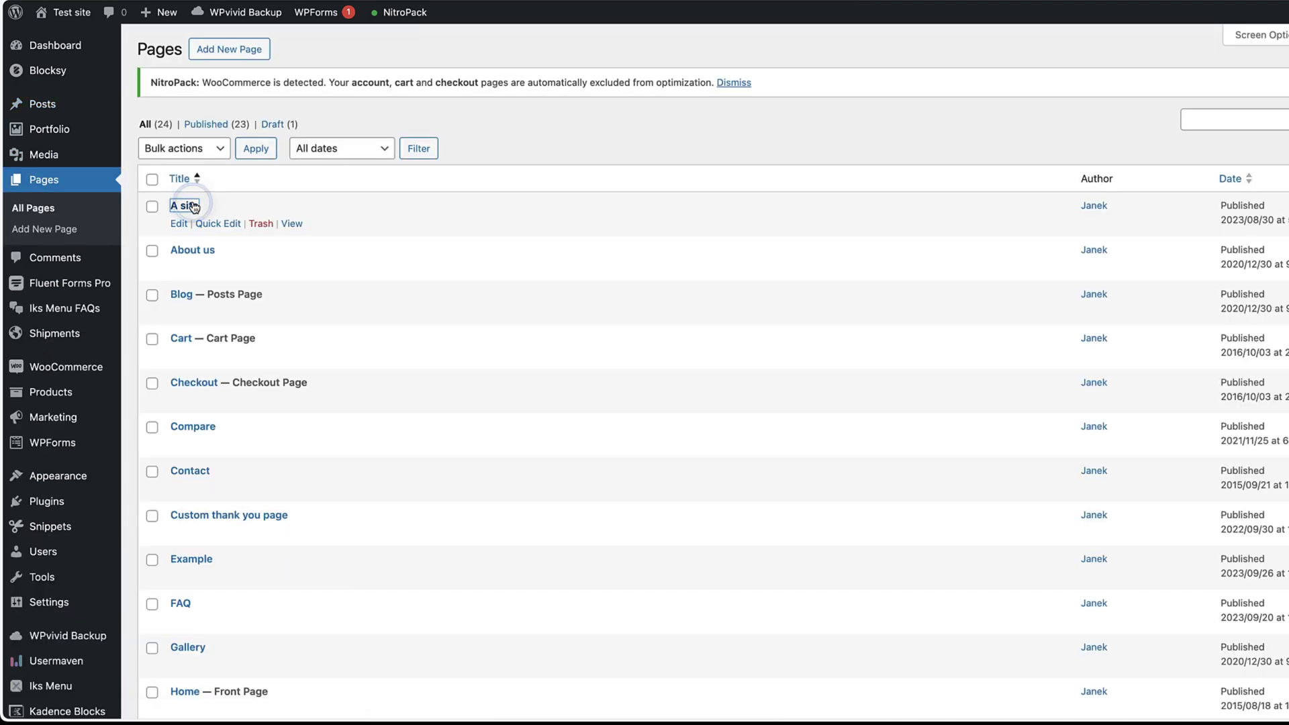
pyautogui.click(194, 206)
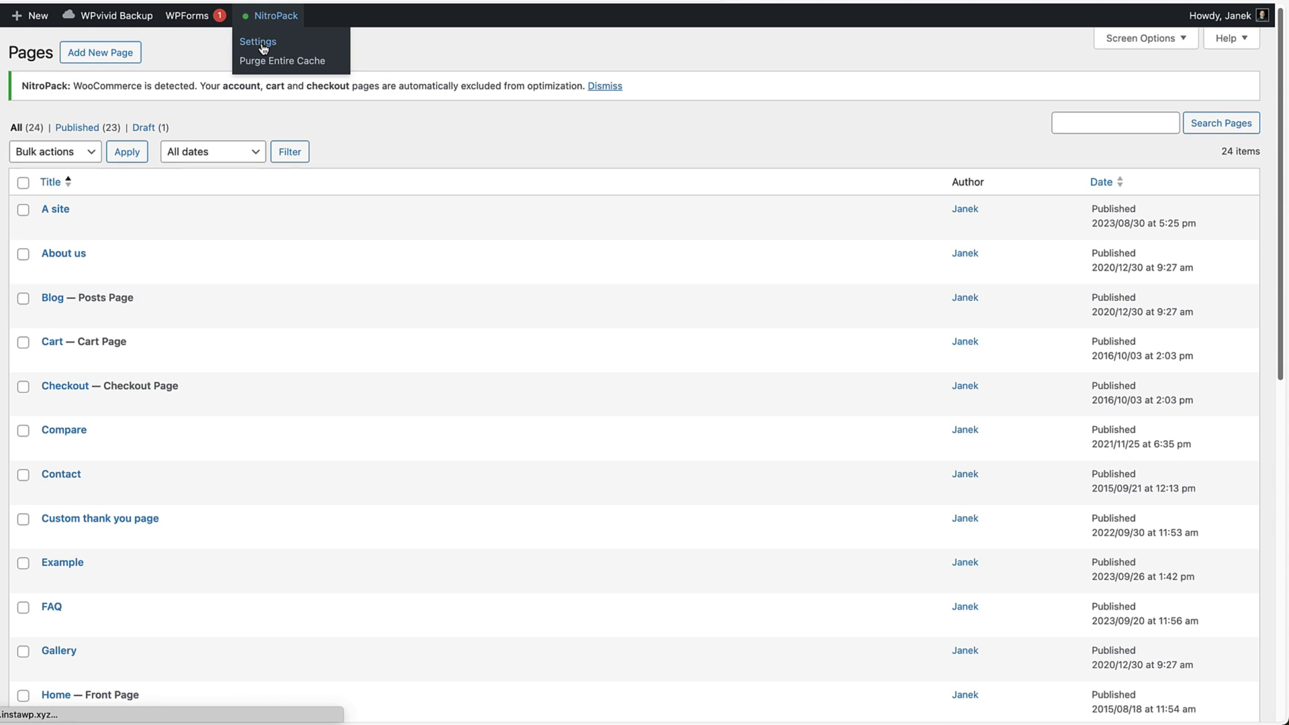
pyautogui.click(262, 49)
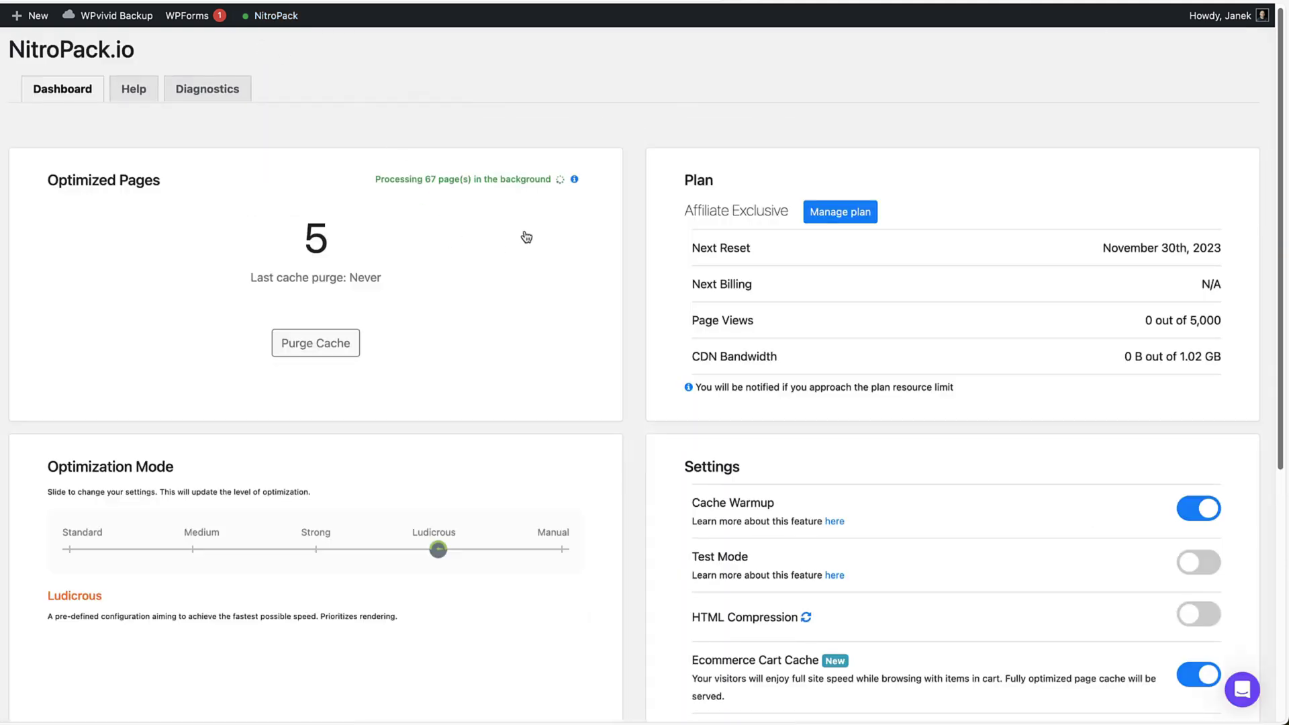
# Step: Browse Cache Insights in the NitroPack web app, then view Analytics' Cache API logs
pyautogui.click(905, 3)
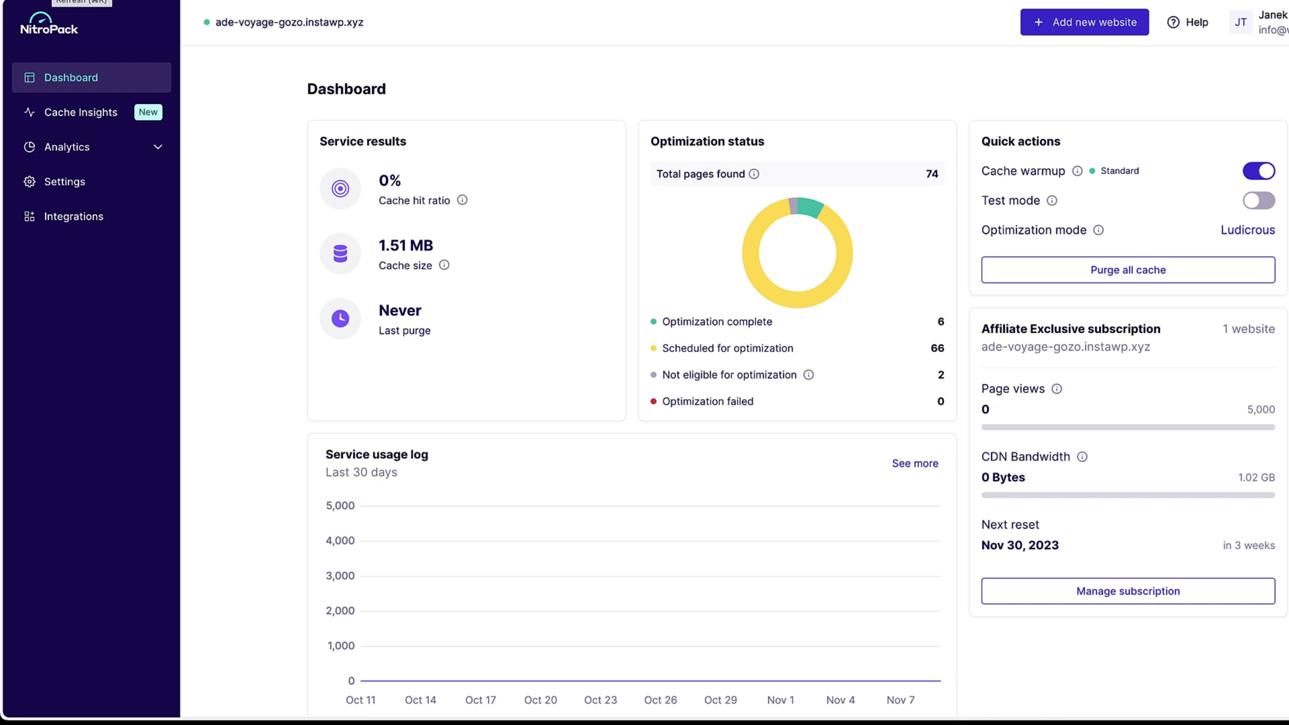
pyautogui.click(86, 113)
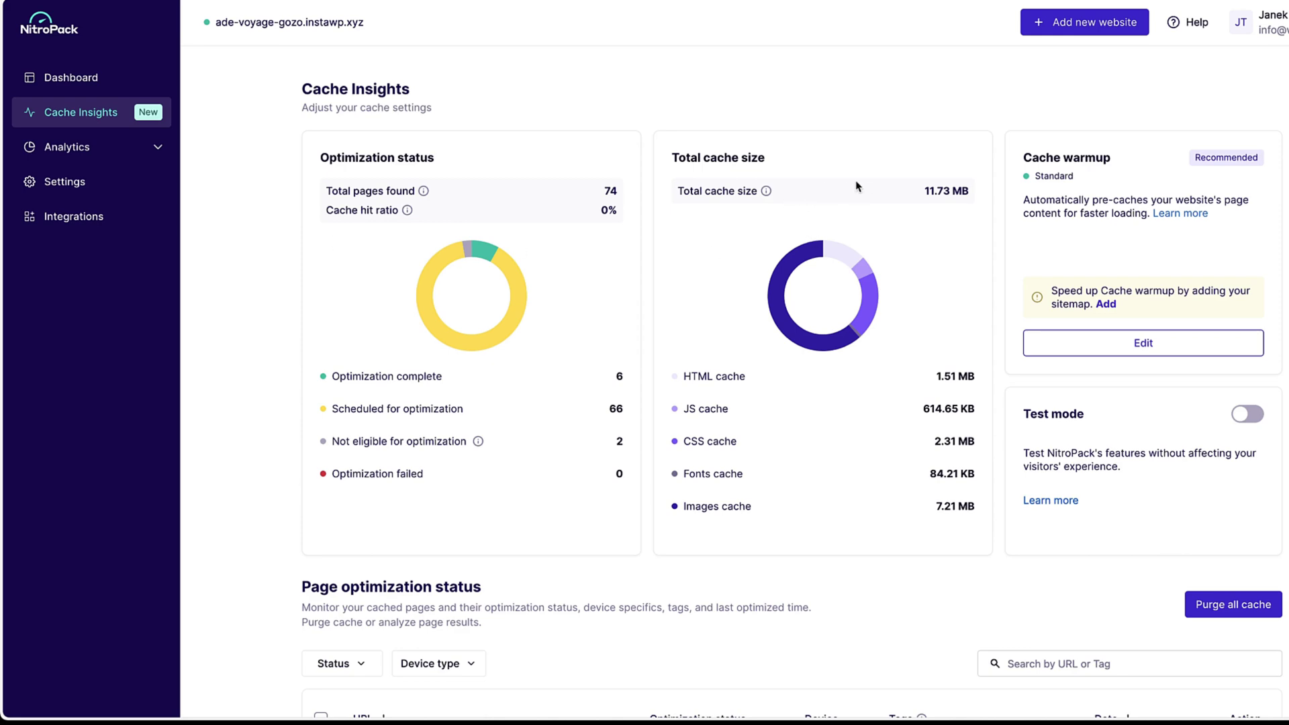
pyautogui.scroll(-7, 591, 334)
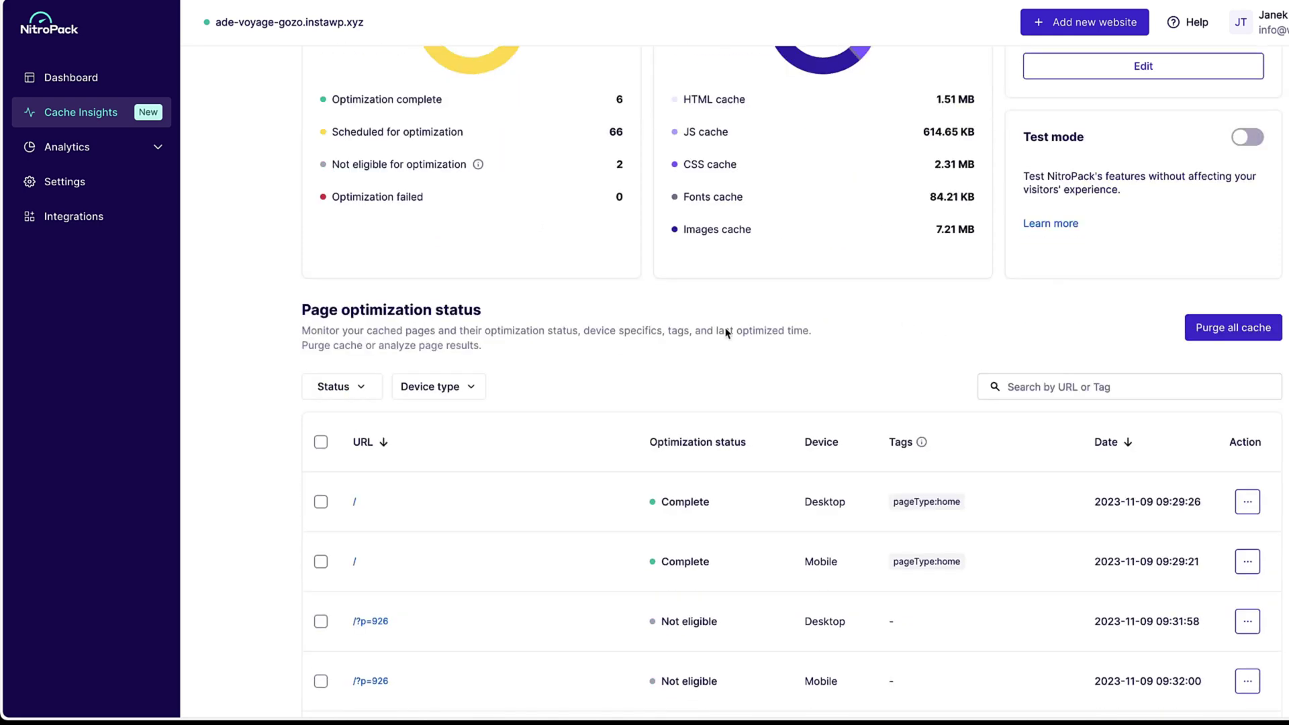
pyautogui.scroll(7, 671, 386)
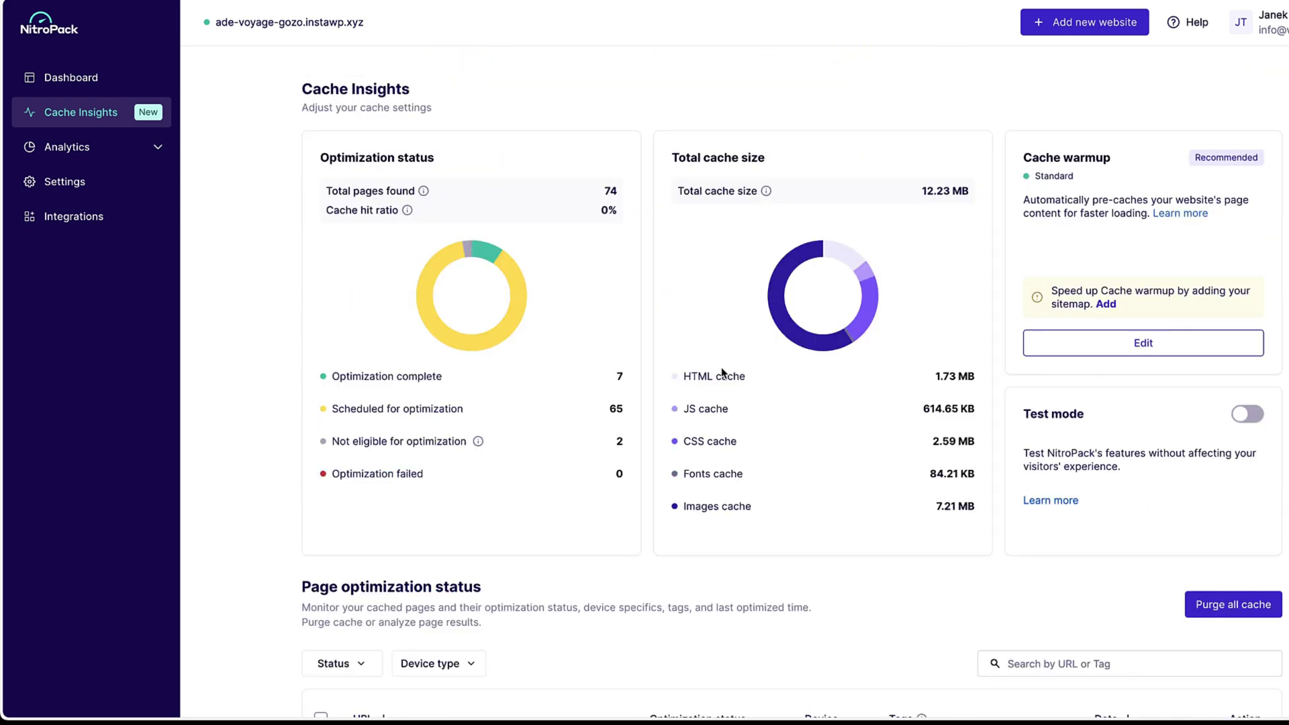
pyautogui.click(107, 147)
pyautogui.click(74, 180)
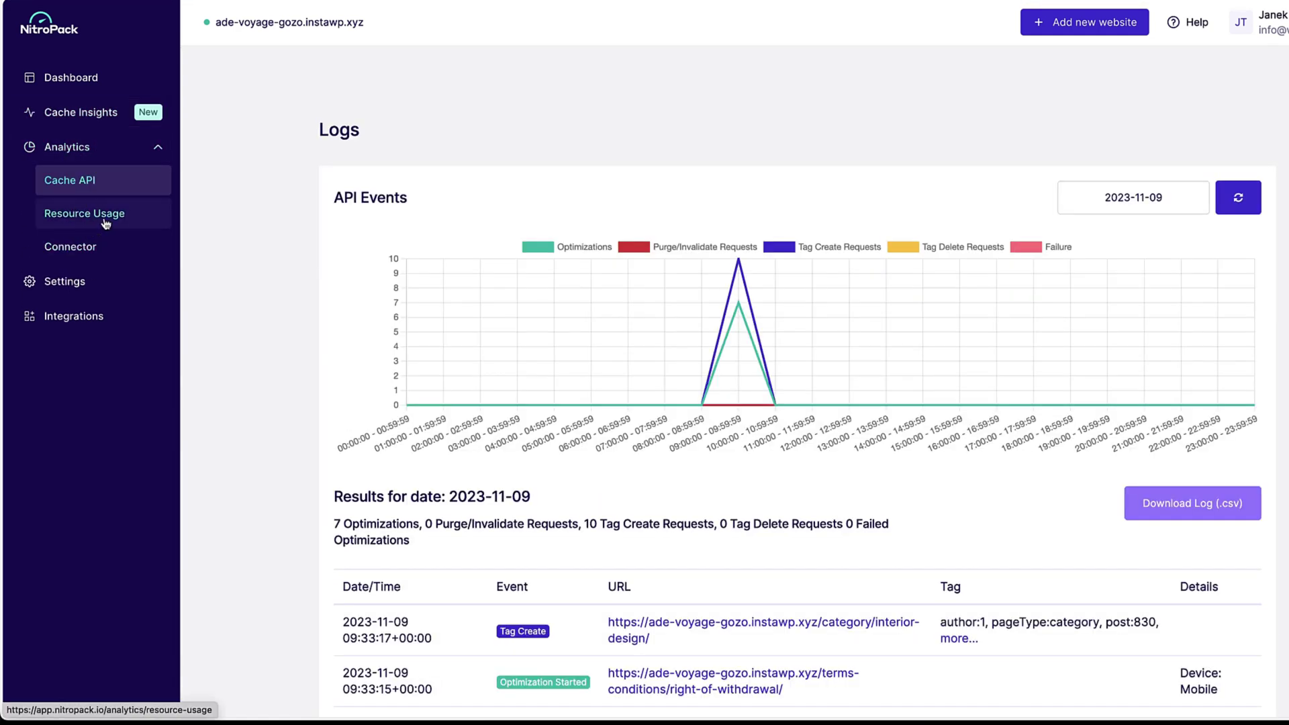
# Step: Show the Caching settings and select the 2592000-second page cache expiration value
pyautogui.click(70, 279)
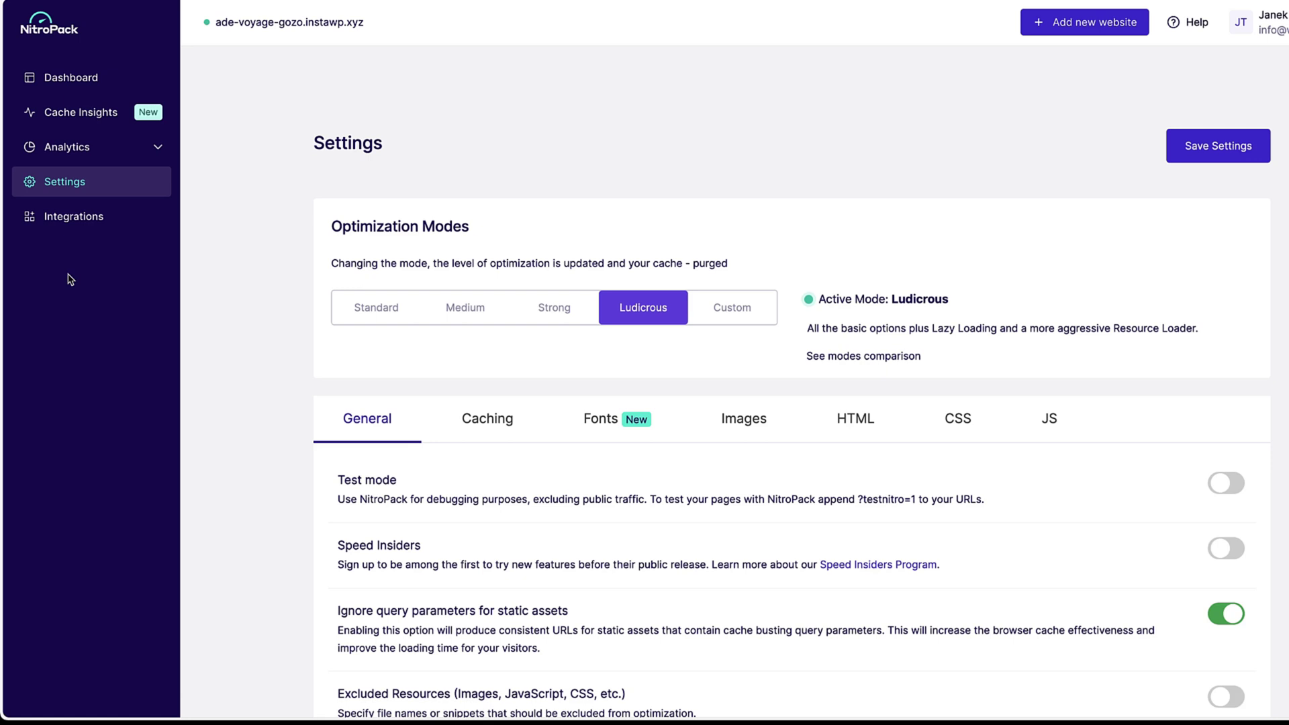
pyautogui.scroll(-2, 756, 160)
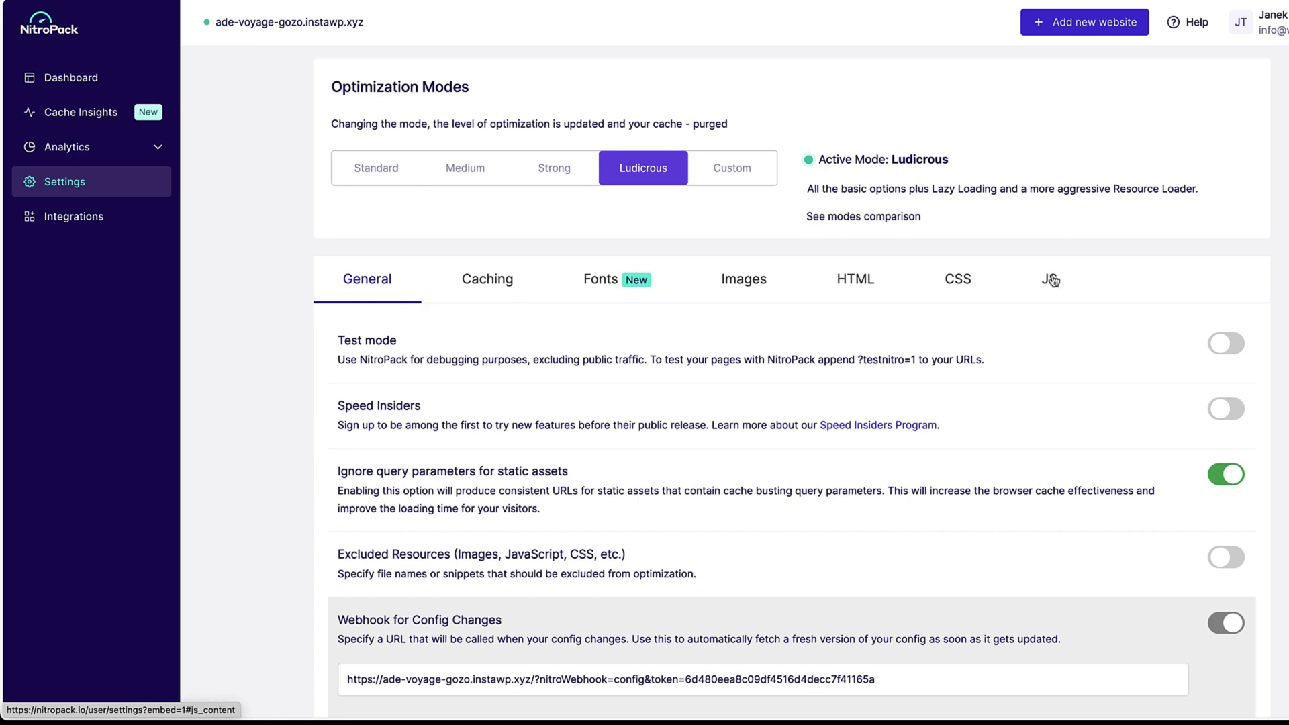
pyautogui.scroll(-4, 292, 274)
pyautogui.scroll(5, 292, 275)
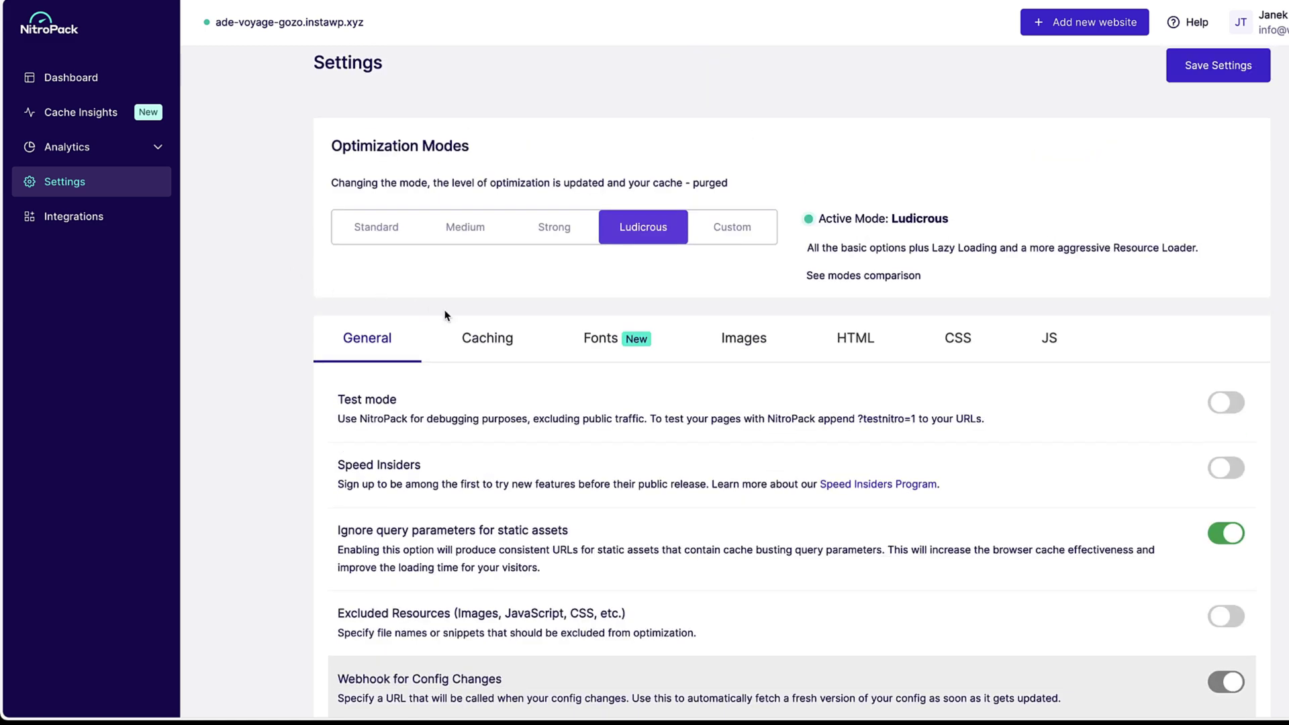
pyautogui.click(490, 340)
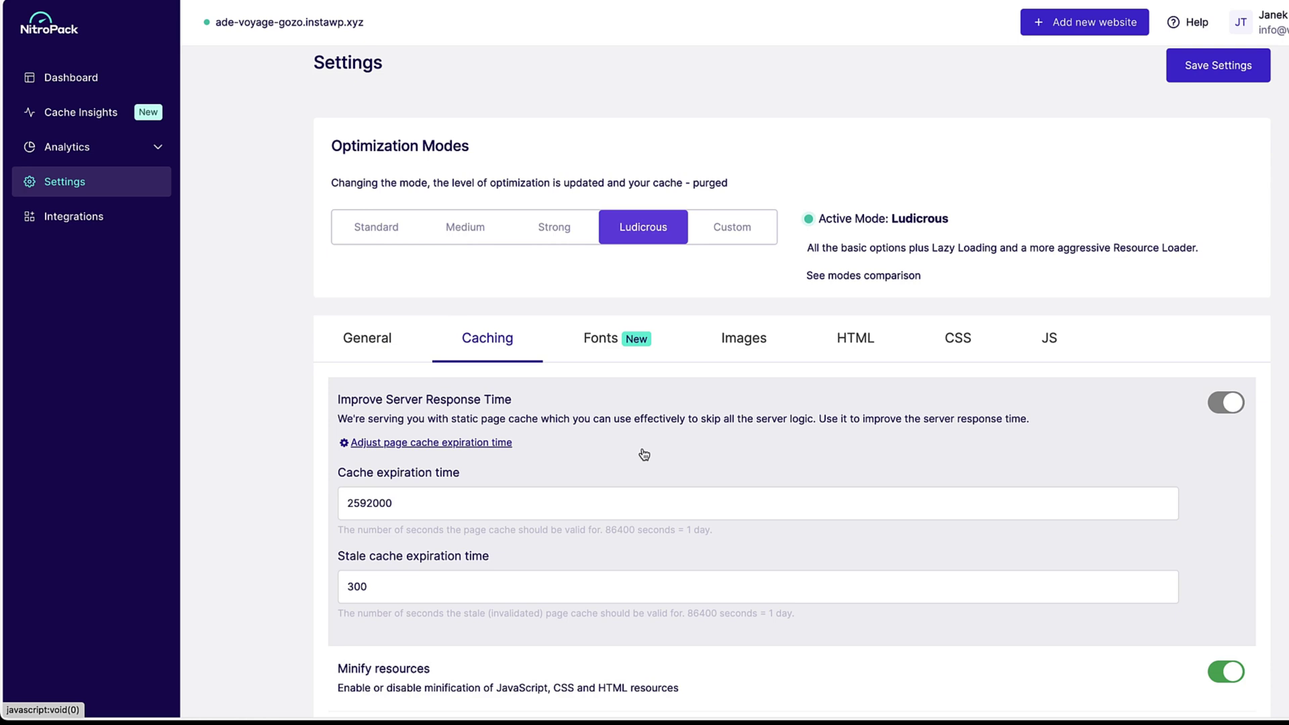
pyautogui.click(450, 443)
pyautogui.click(449, 443)
pyautogui.doubleClick(334, 504)
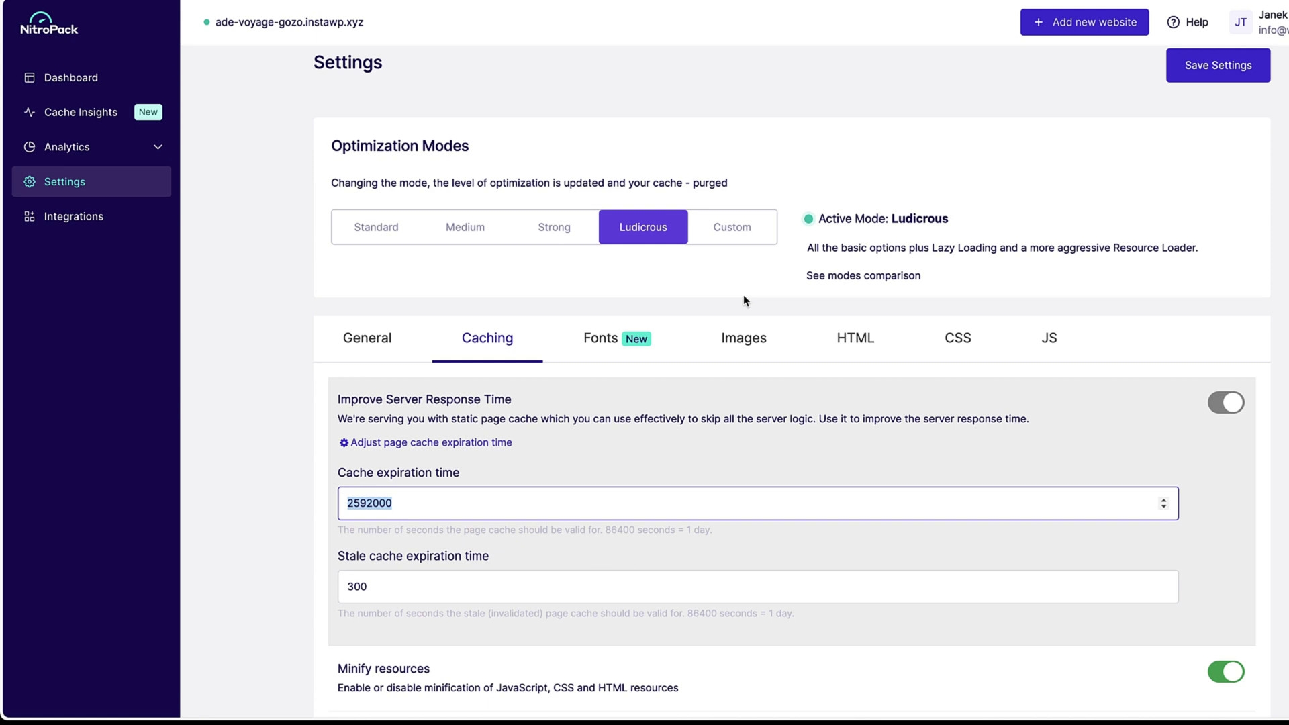
# Step: Turn on 'Combine JS into one resource' in the JS options and save the NitroPack settings
pyautogui.click(1057, 340)
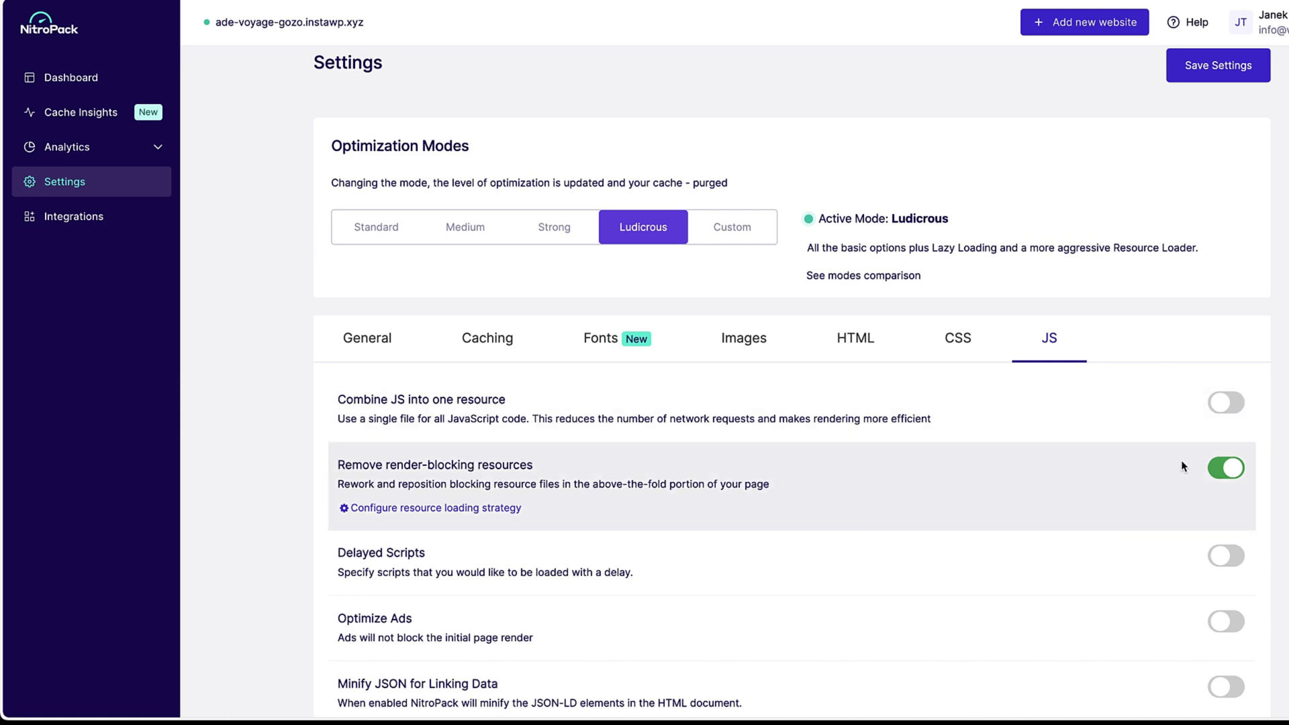
pyautogui.click(1229, 405)
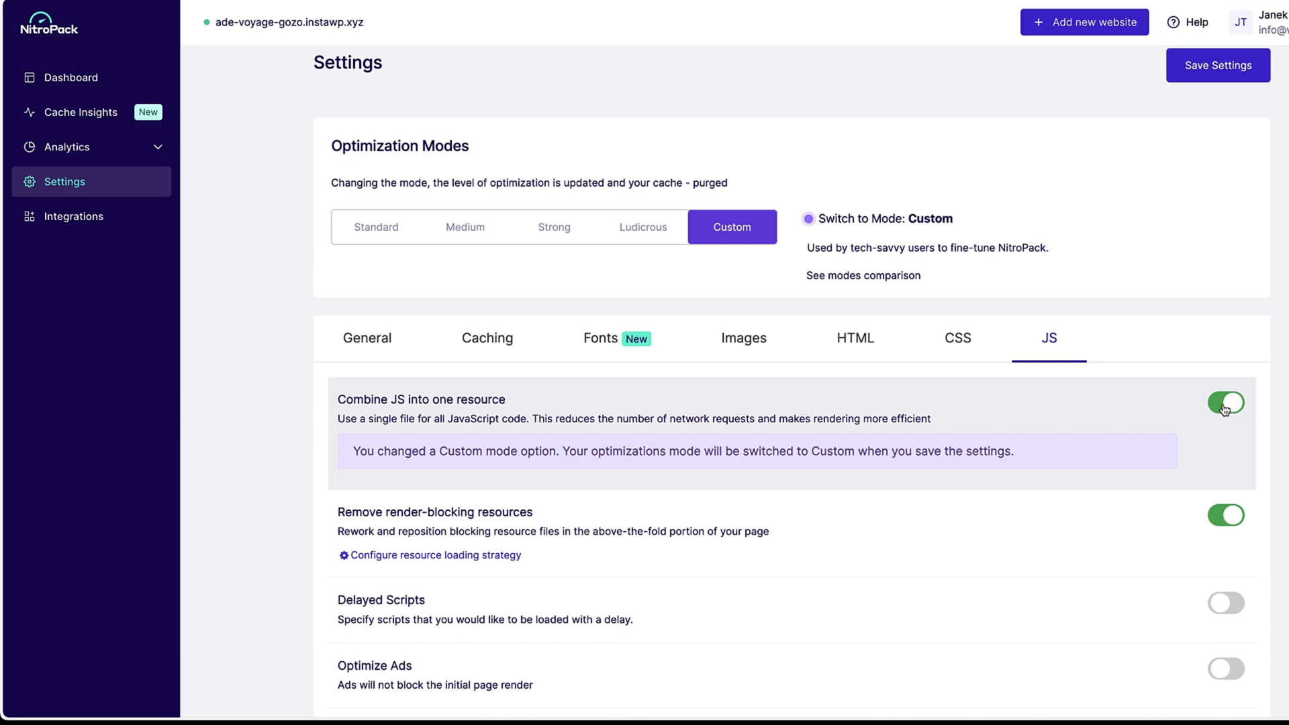
pyautogui.click(1216, 67)
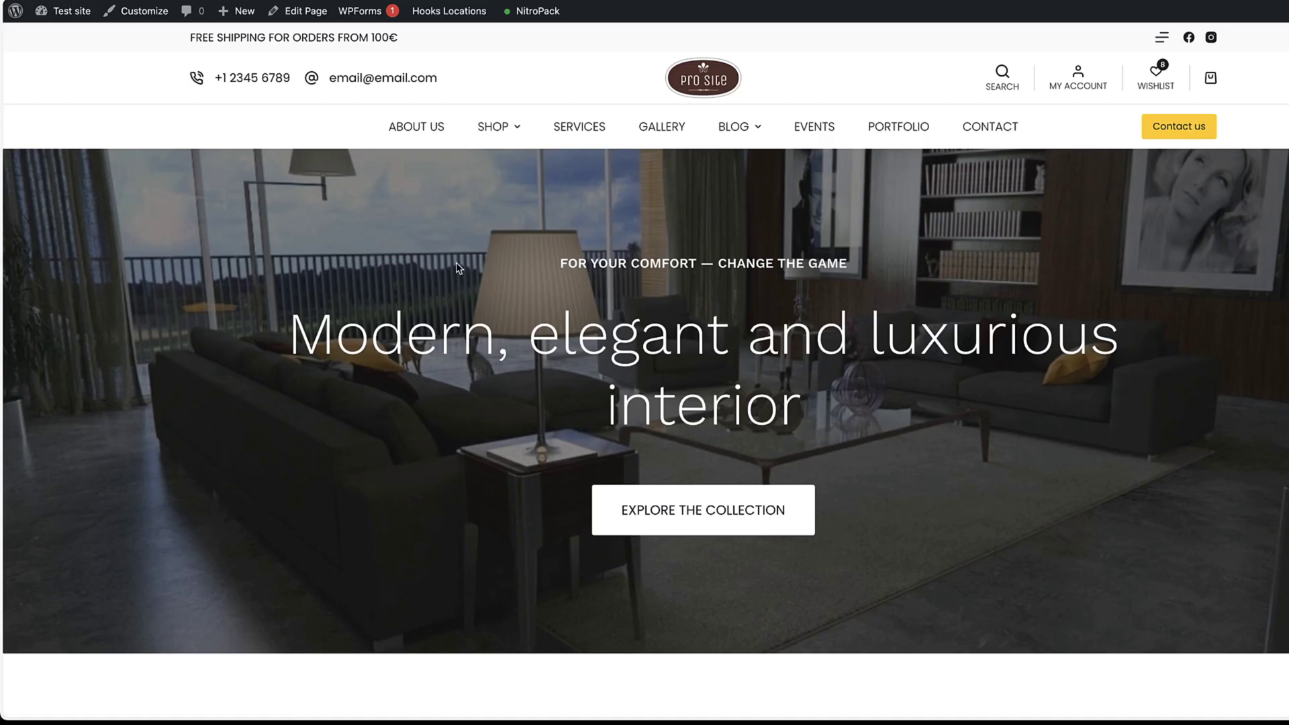
# Step: In a private window, browse the homepage, the Portfolio page and the YOU Electrics project
pyautogui.hotkey('ctrl', 'shift', 'n')
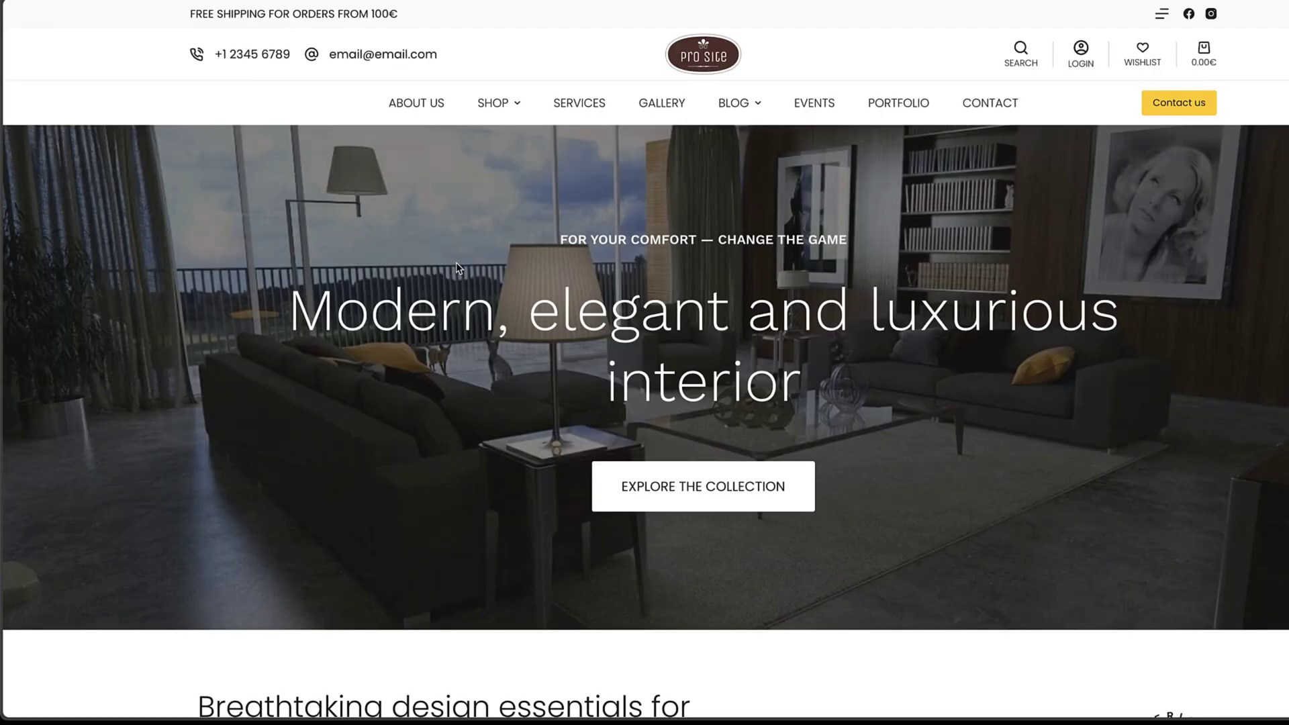
pyautogui.scroll(-8, 758, 283)
pyautogui.scroll(-20, 761, 289)
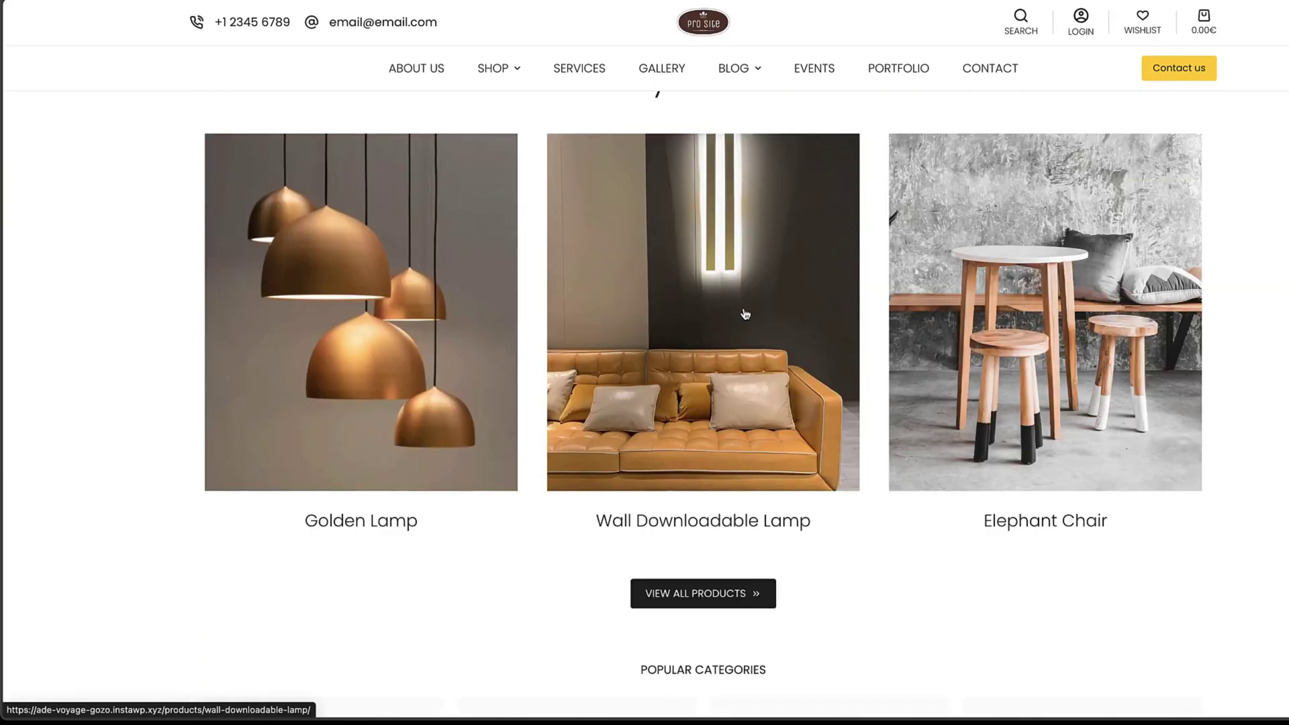
pyautogui.scroll(20, 788, 328)
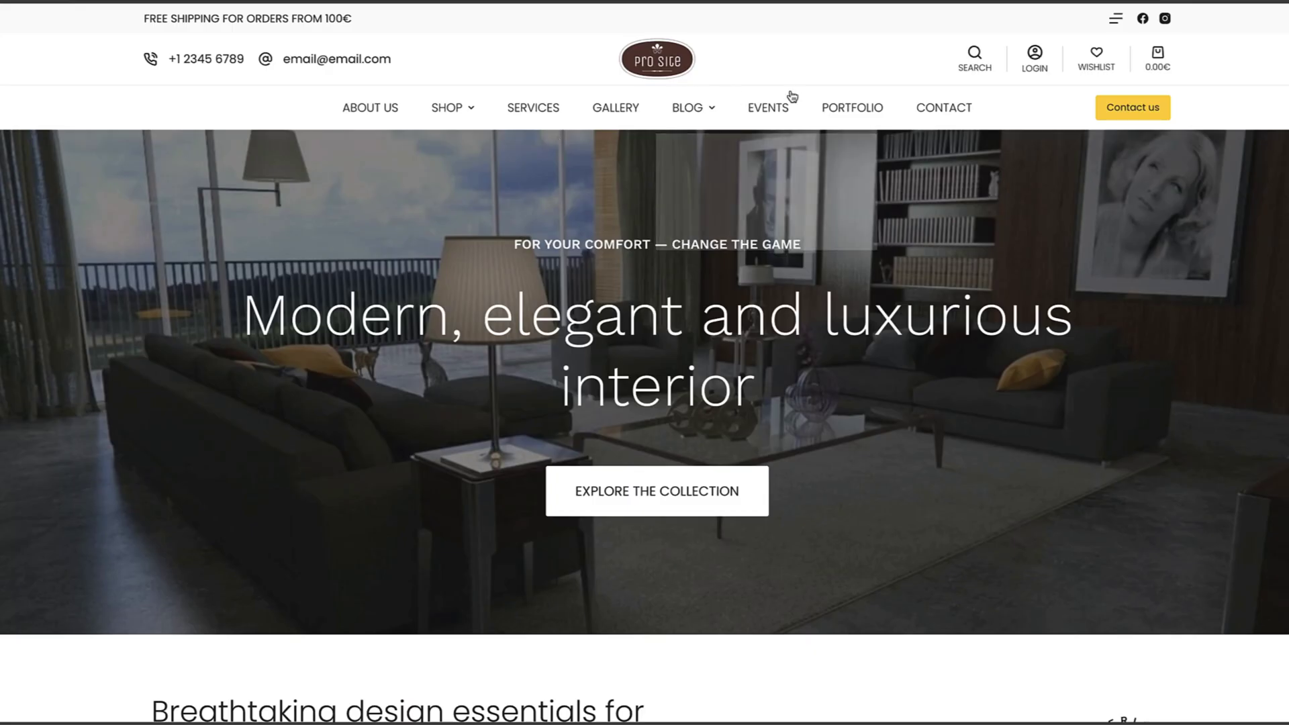
pyautogui.click(848, 104)
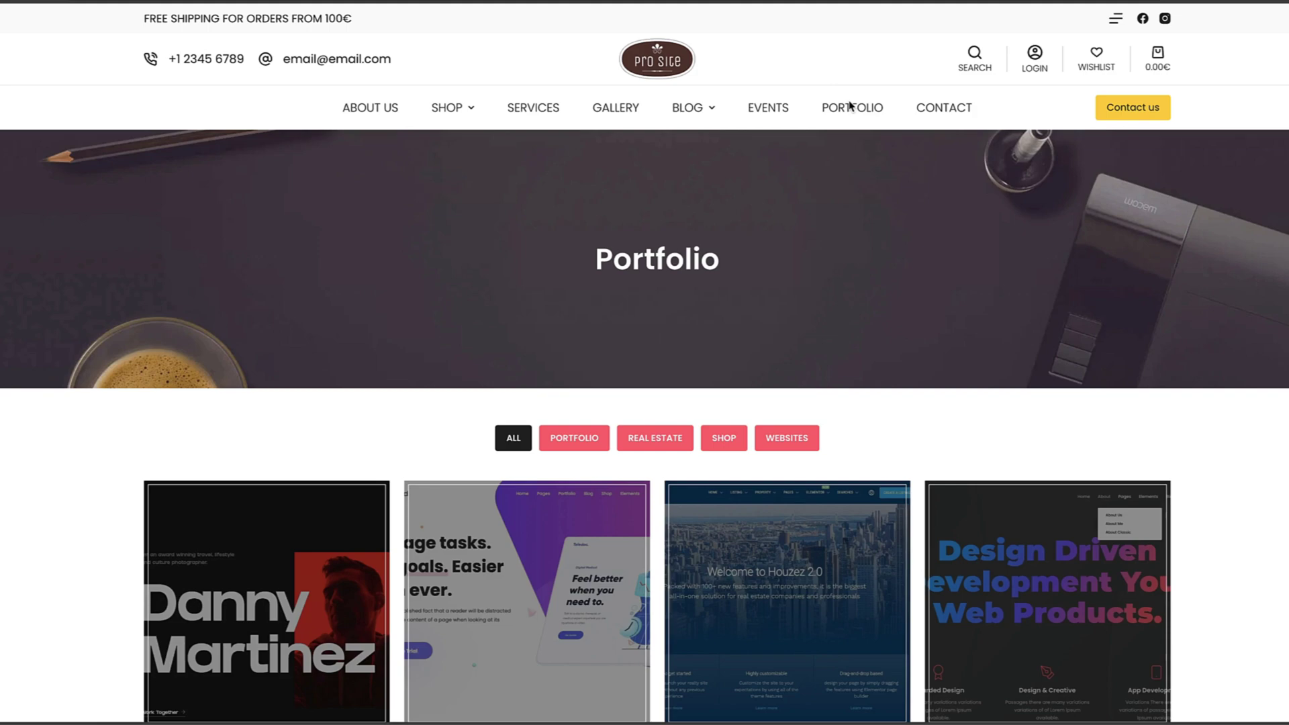
pyautogui.scroll(-6, 743, 368)
pyautogui.click(763, 375)
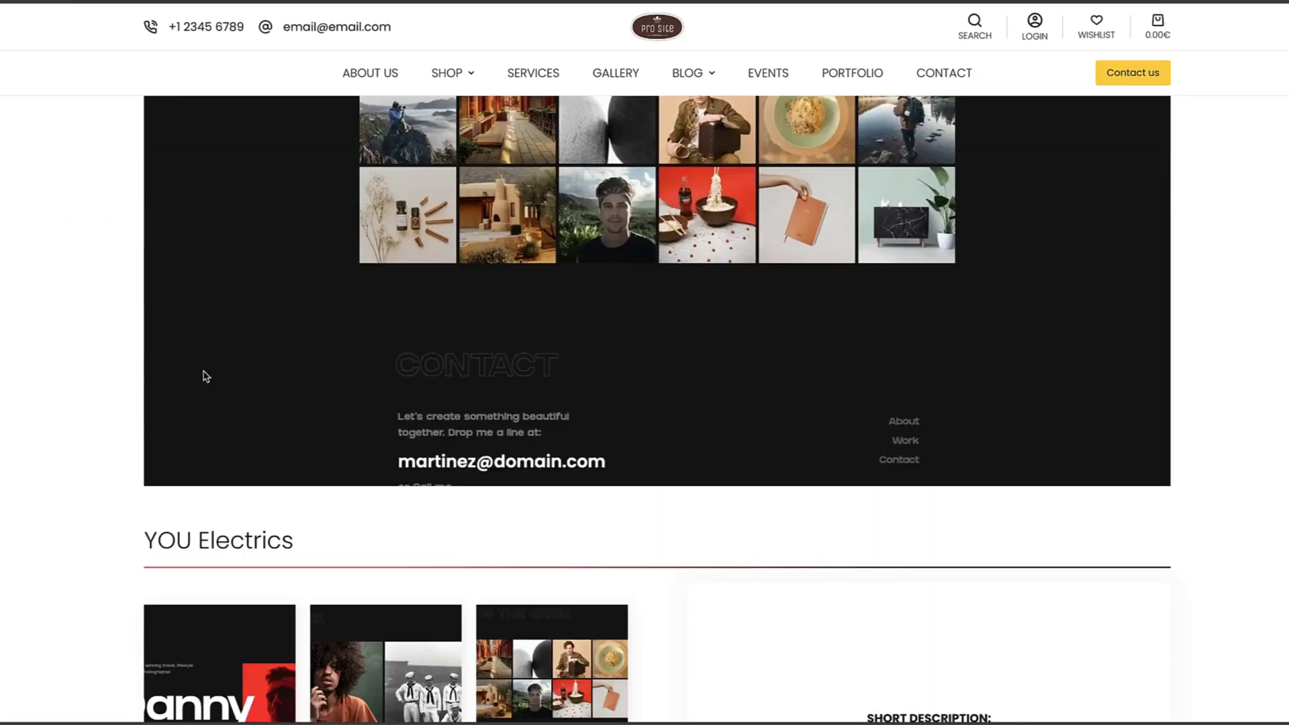
pyautogui.scroll(4, 201, 362)
# Step: Add the Mountaint hiking in Alps tour from the Shop to the cart, then close the cart
pyautogui.click(452, 107)
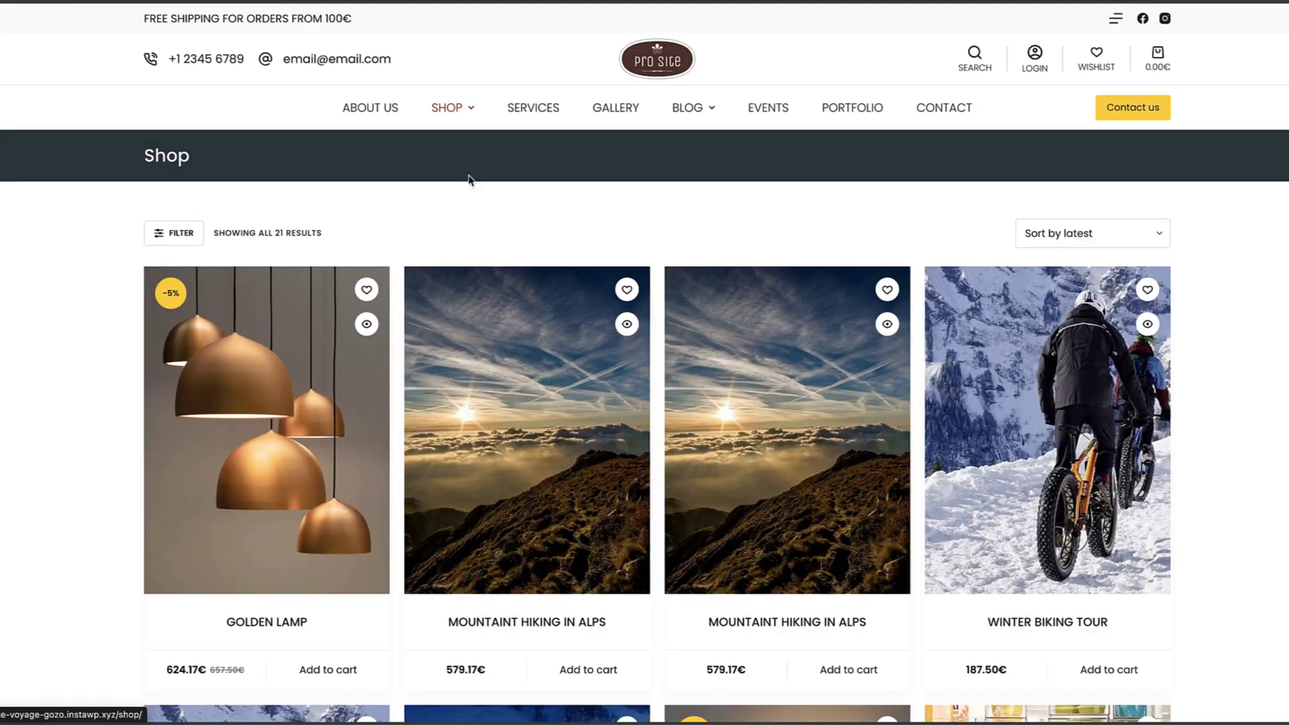
pyautogui.click(489, 404)
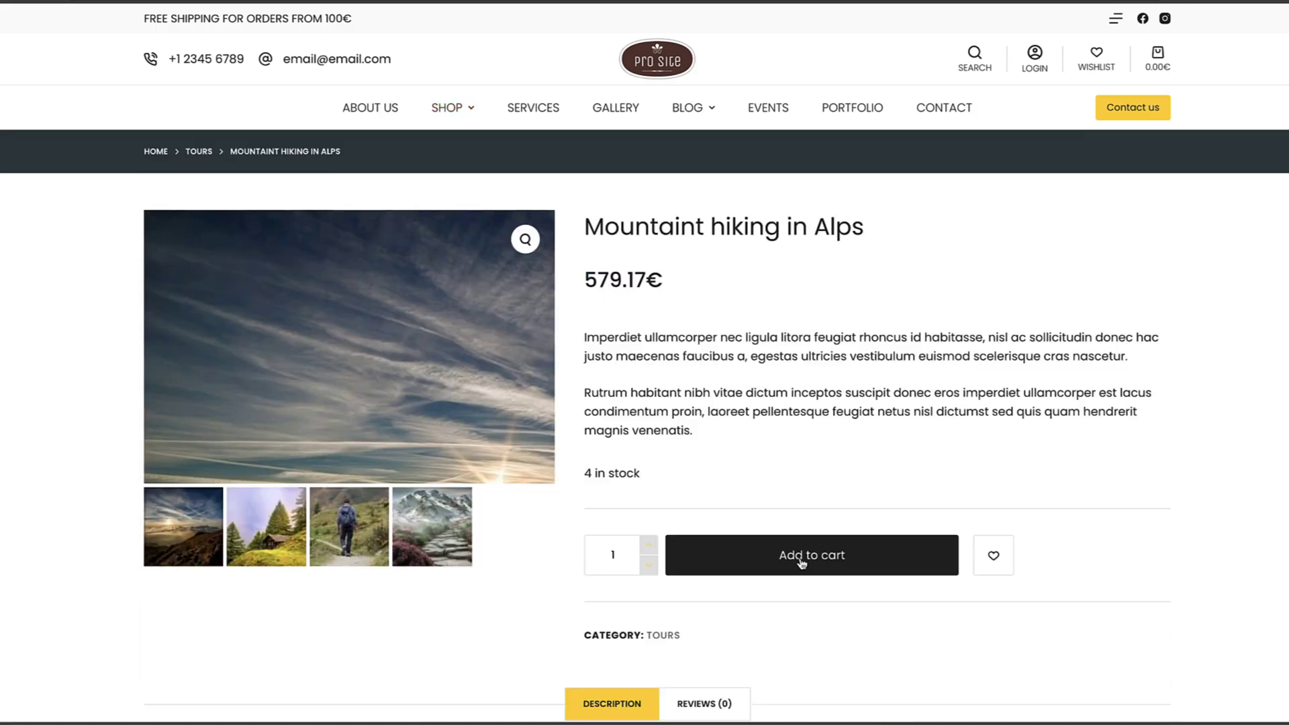
pyautogui.click(802, 563)
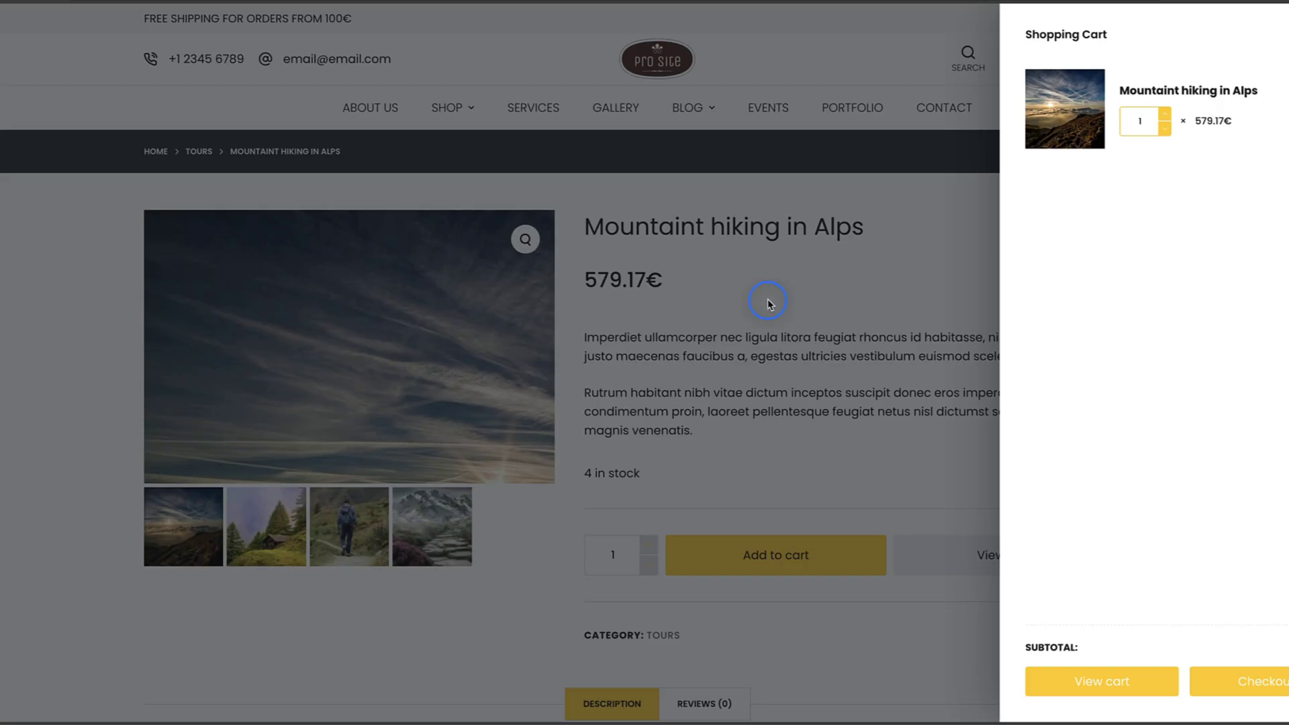
pyautogui.click(767, 300)
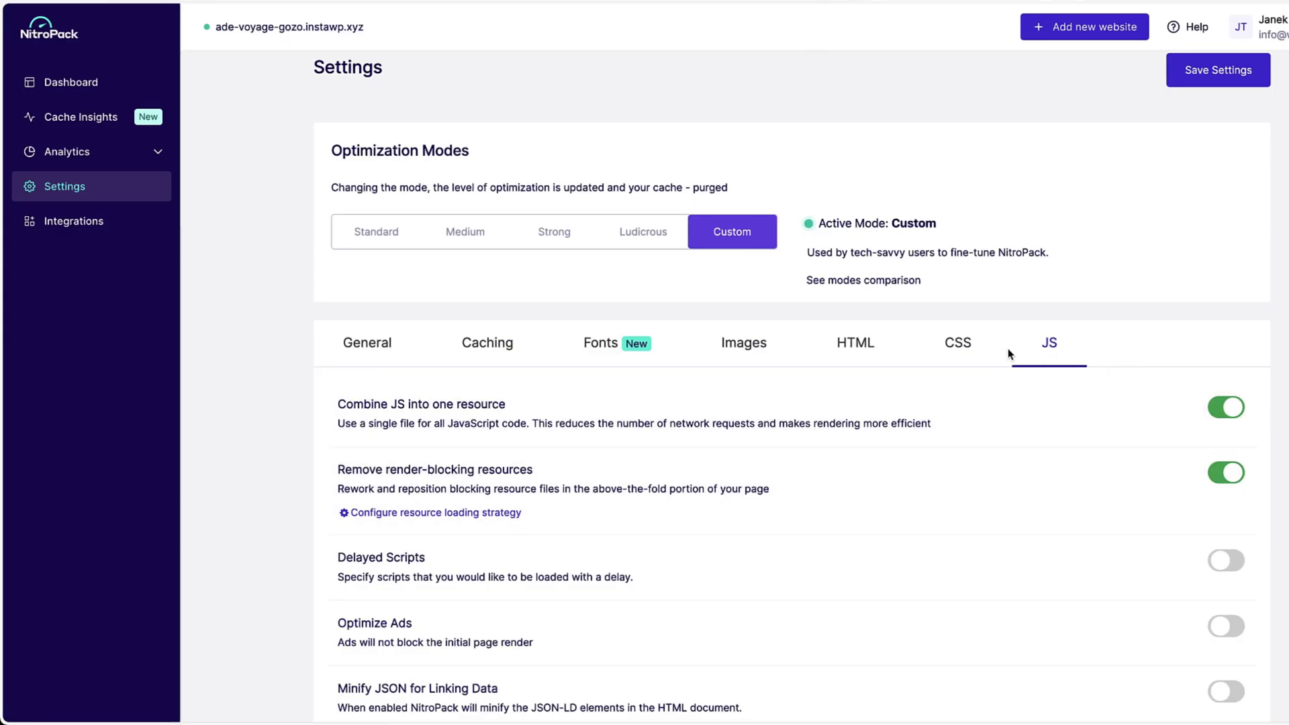
pyautogui.click(962, 346)
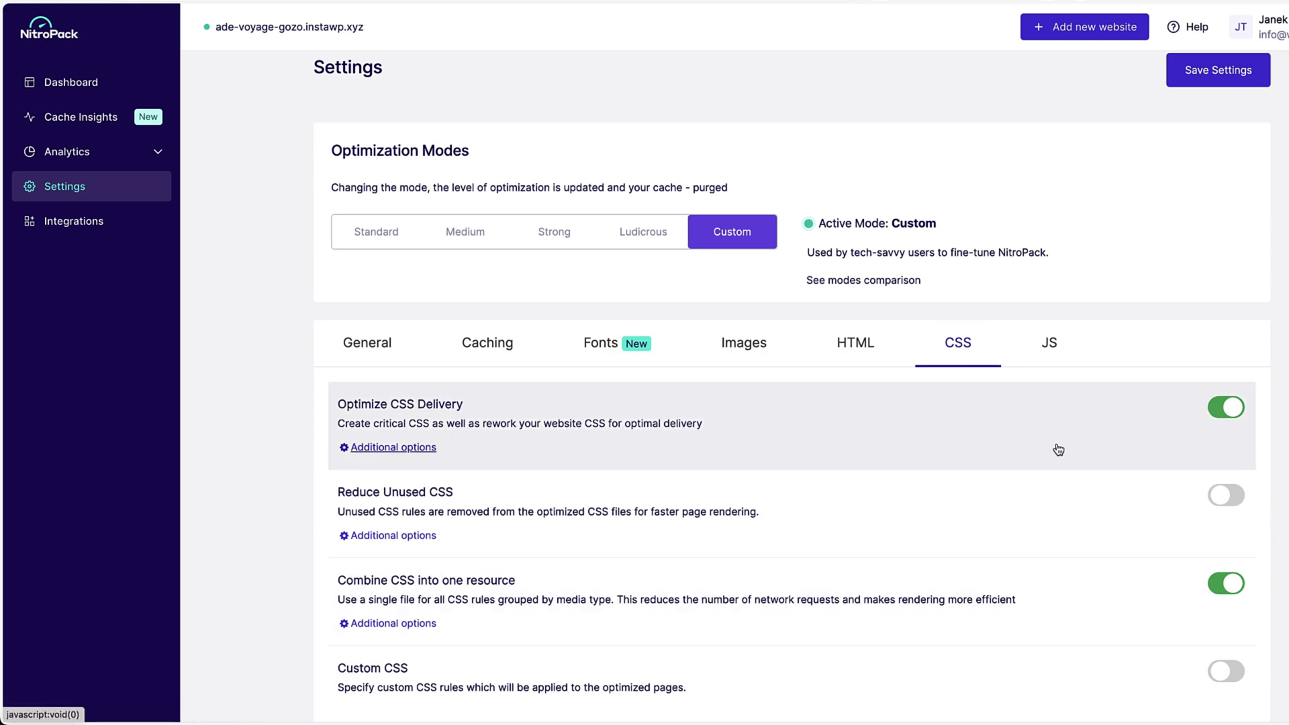
pyautogui.click(1051, 346)
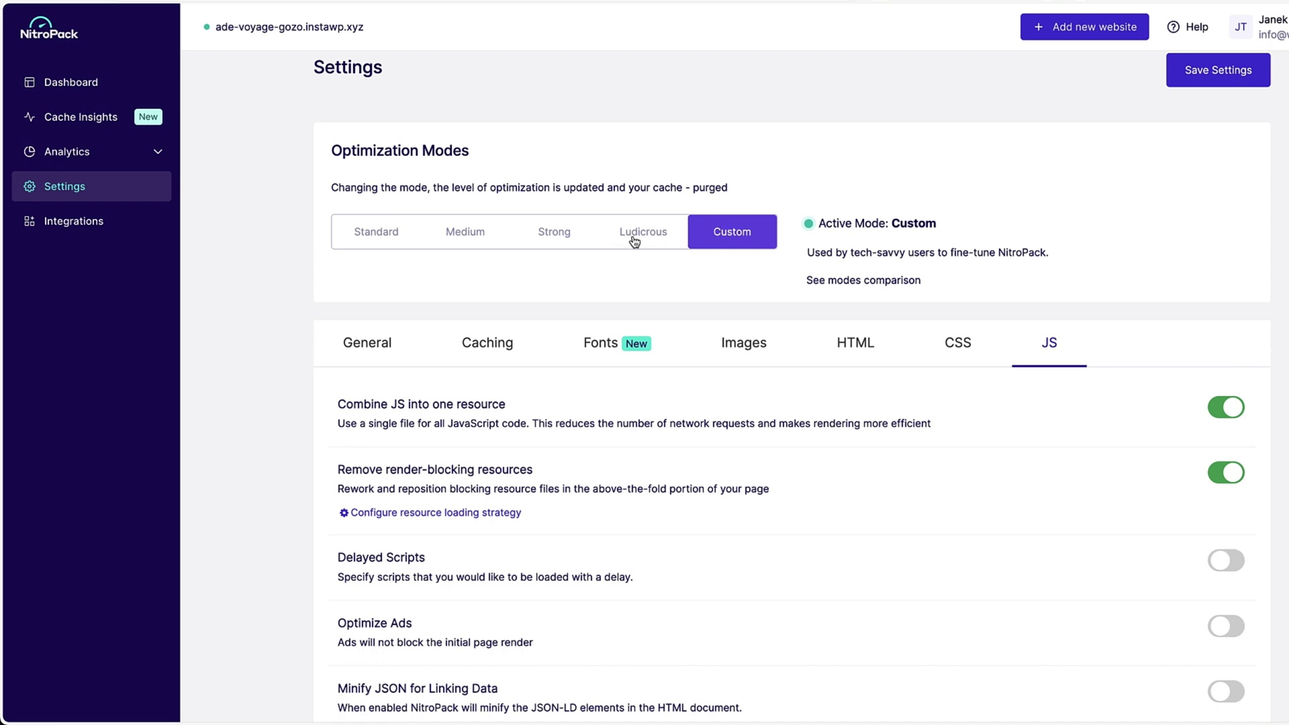
pyautogui.scroll(-2, 685, 276)
pyautogui.scroll(3, 627, 334)
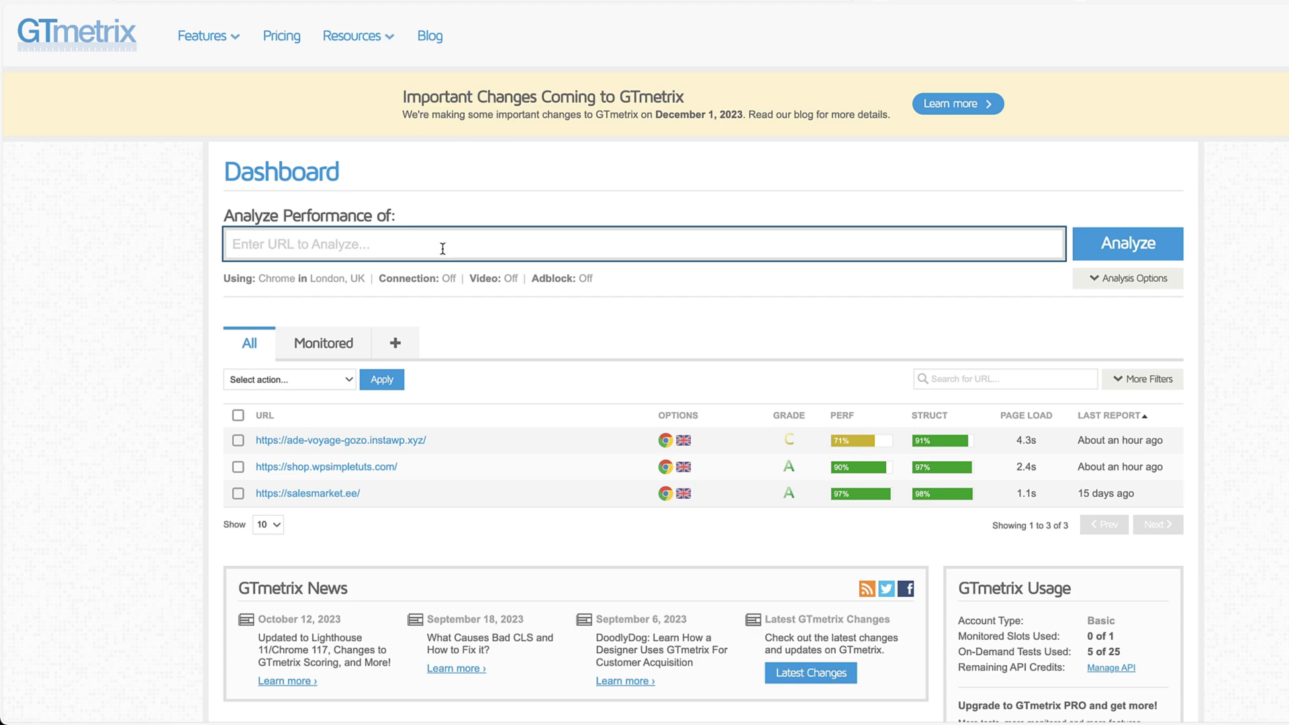
# Step: Run GTmetrix and PageSpeed Insights on the shop URL and review the mobile results
pyautogui.write('https://ade-voyage-gozo.instawp.xyz/')
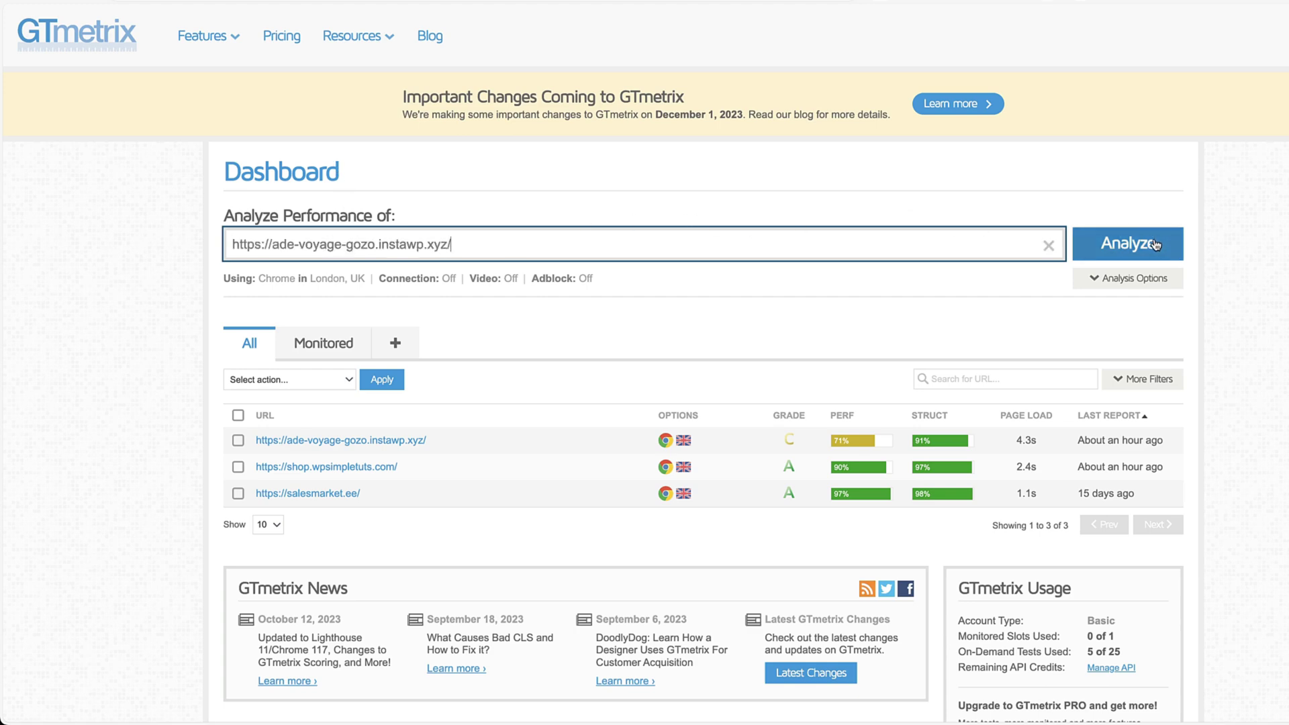
pyautogui.click(1128, 245)
pyautogui.write('https://ade-voyage-gozo.instawp.xyz/')
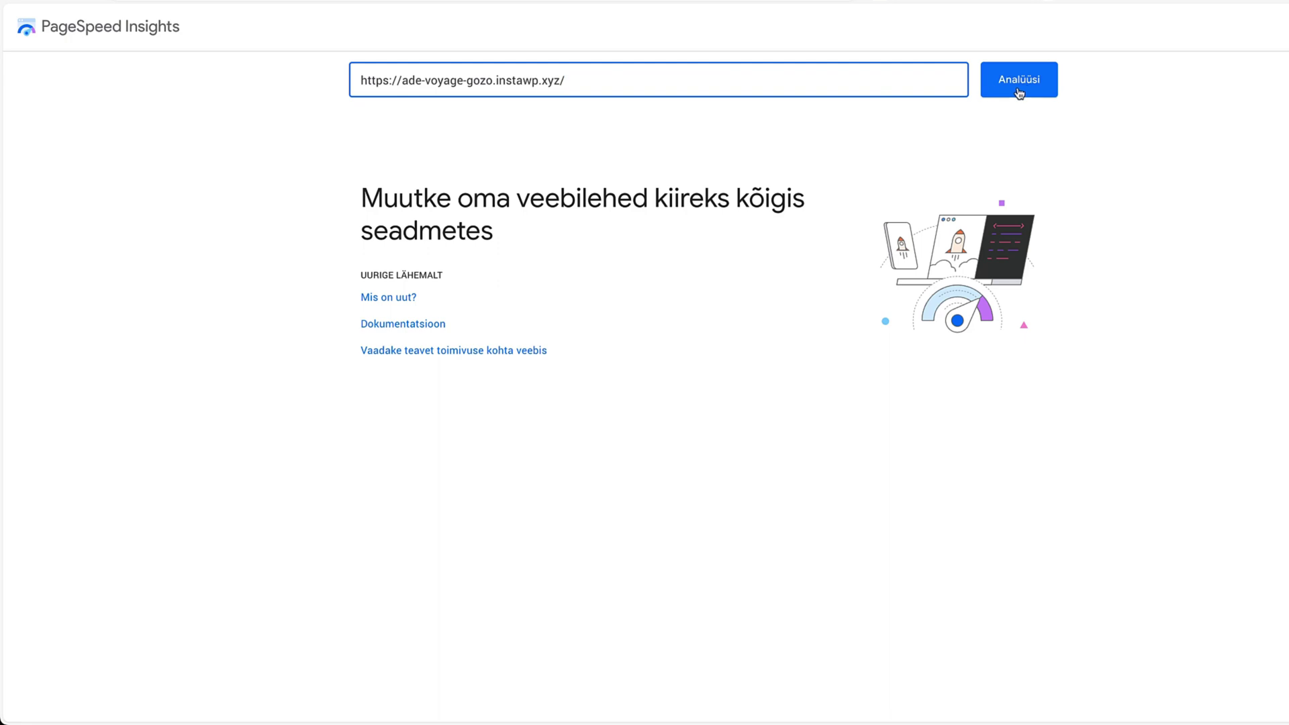
pyautogui.click(1021, 88)
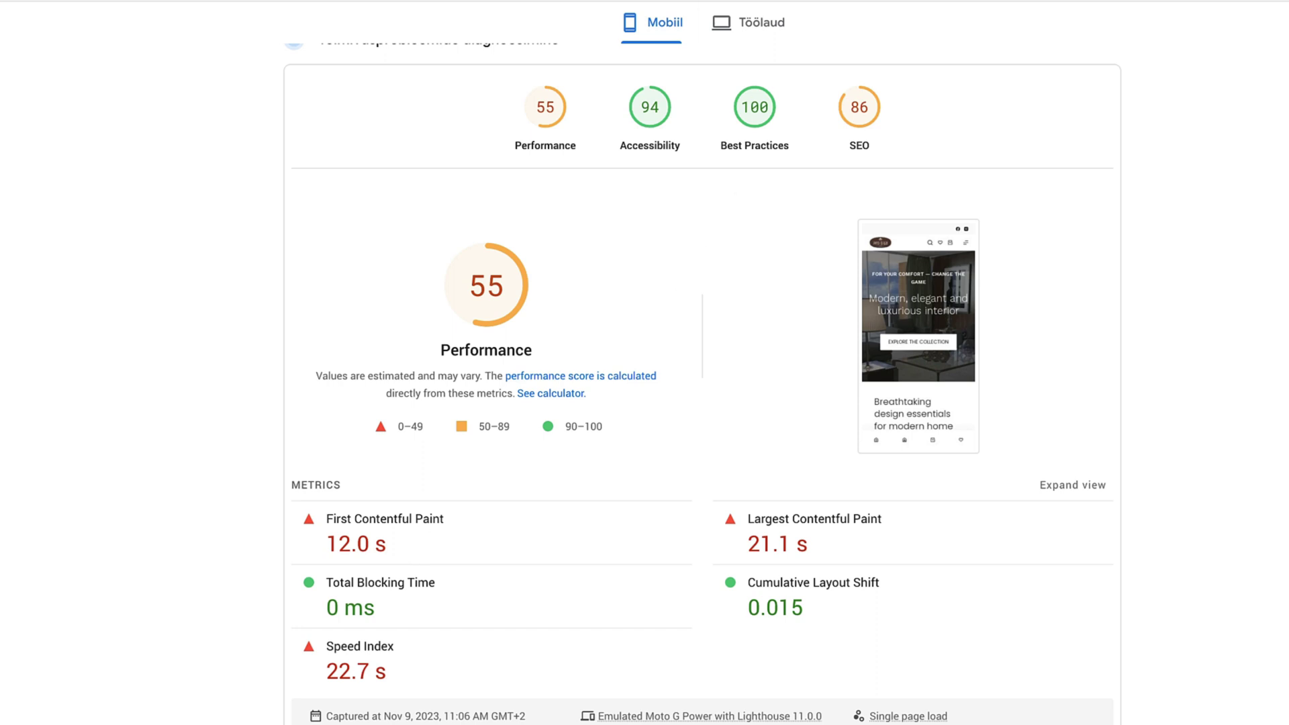
pyautogui.click(755, 18)
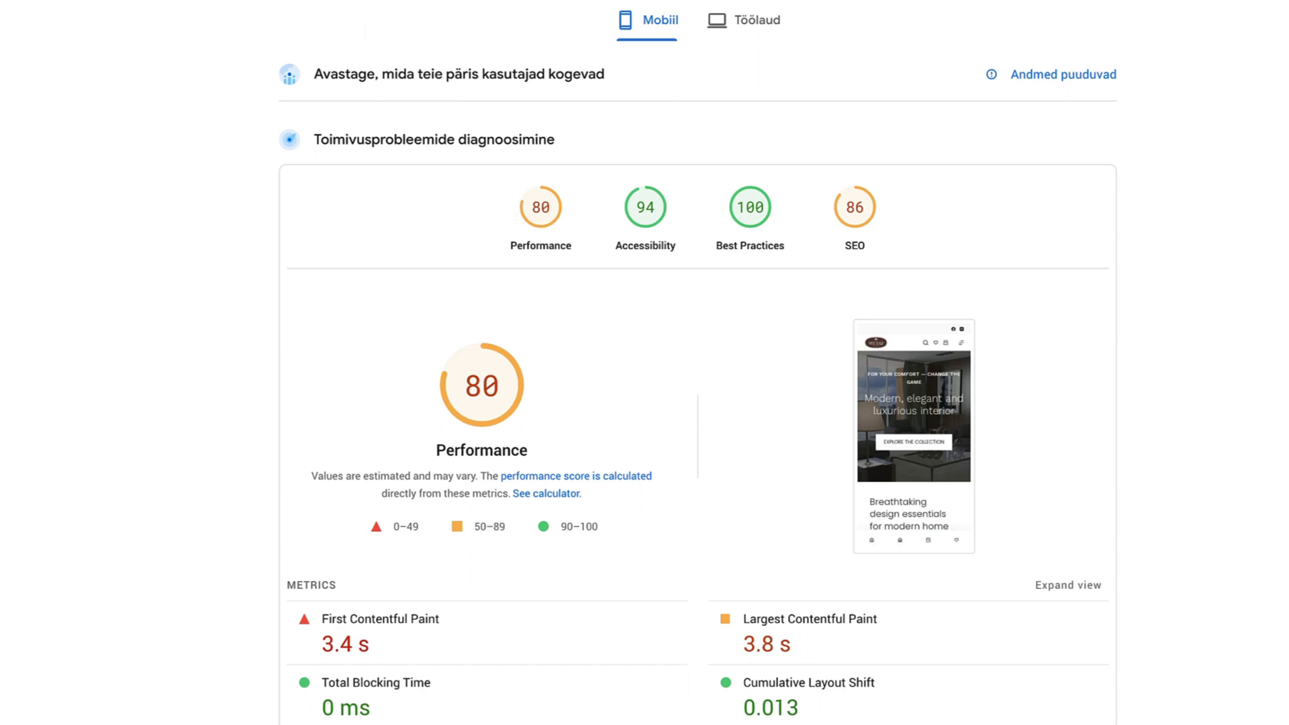
# Step: Switch PageSpeed Insights to the Töölaud (desktop) results to review desktop scores
pyautogui.click(746, 19)
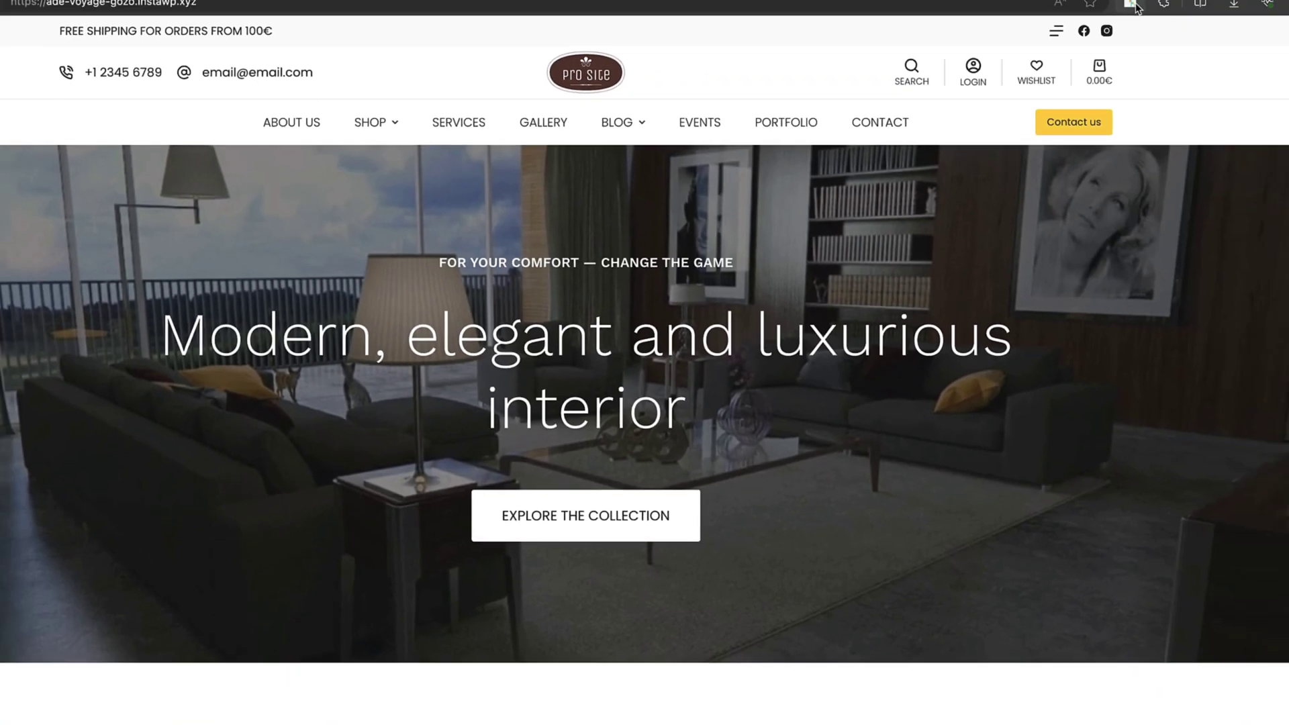
# Step: Check the homepage's 611 ms load time, then visit a blog post and the Accessories category
pyautogui.click(1132, 5)
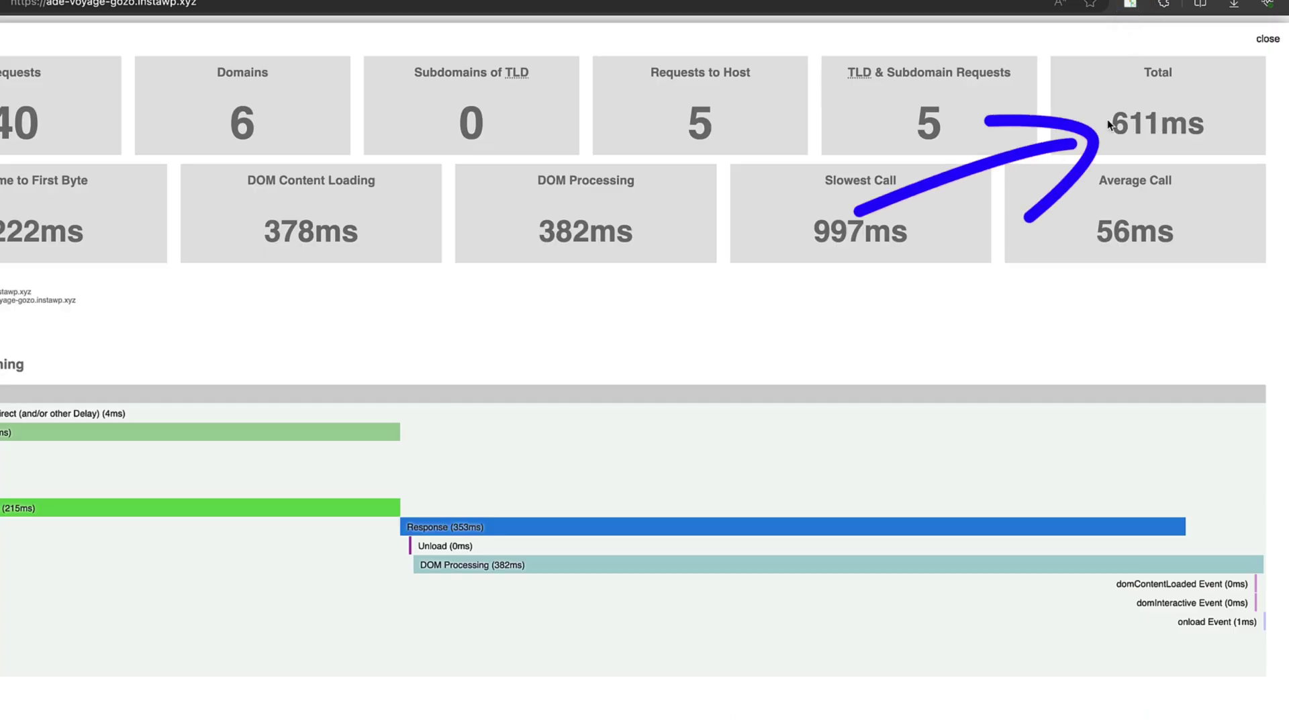
pyautogui.click(1268, 39)
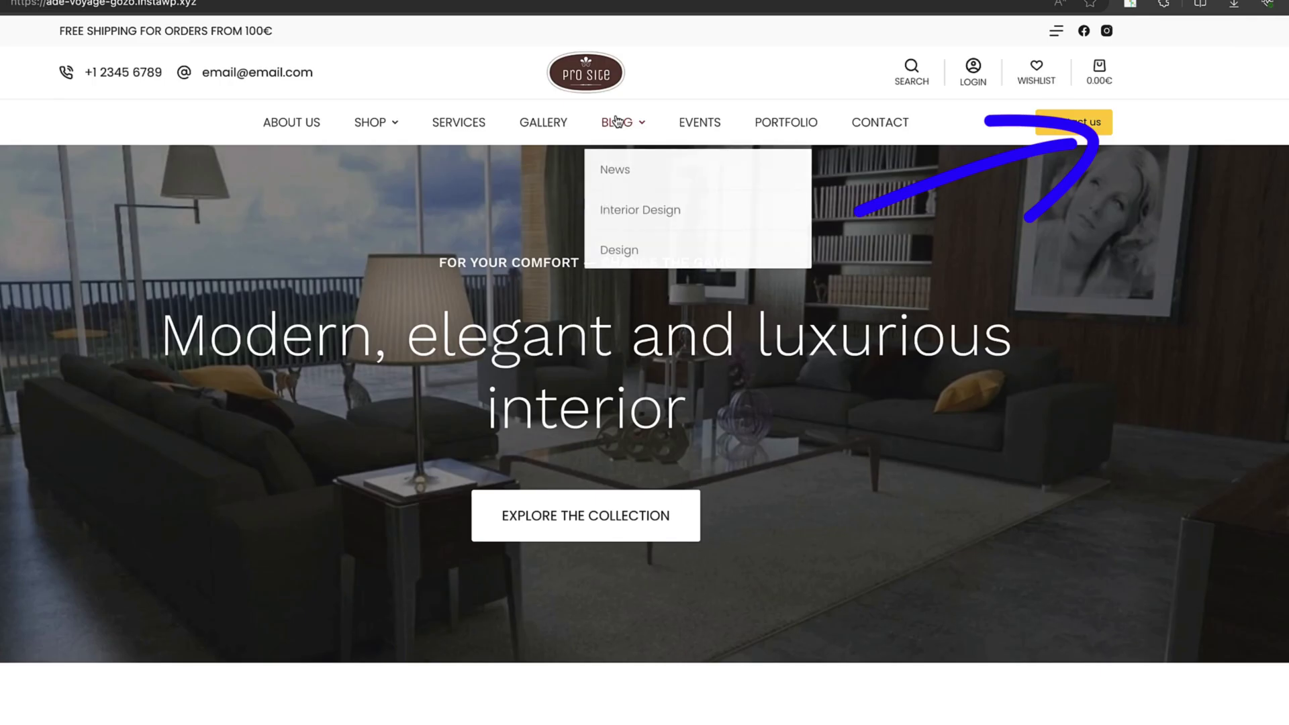
pyautogui.click(616, 123)
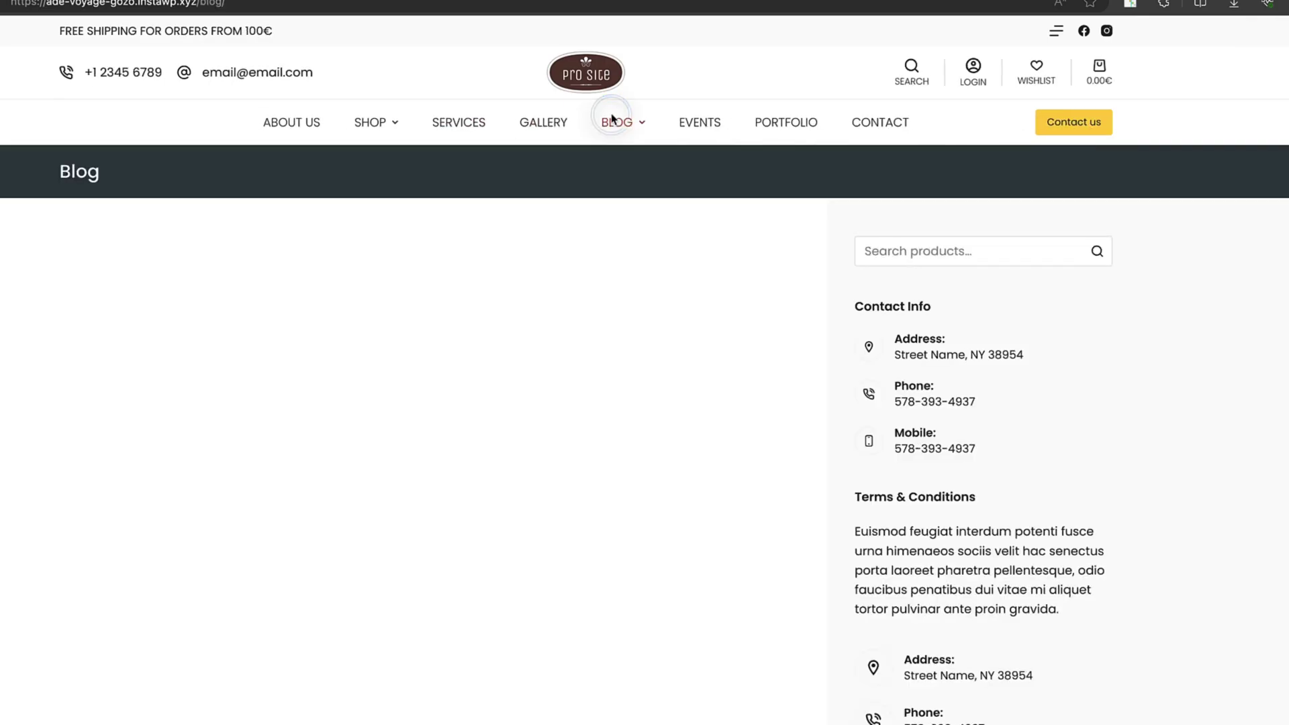
pyautogui.click(585, 396)
pyautogui.moveTo(366, 123)
pyautogui.click(384, 249)
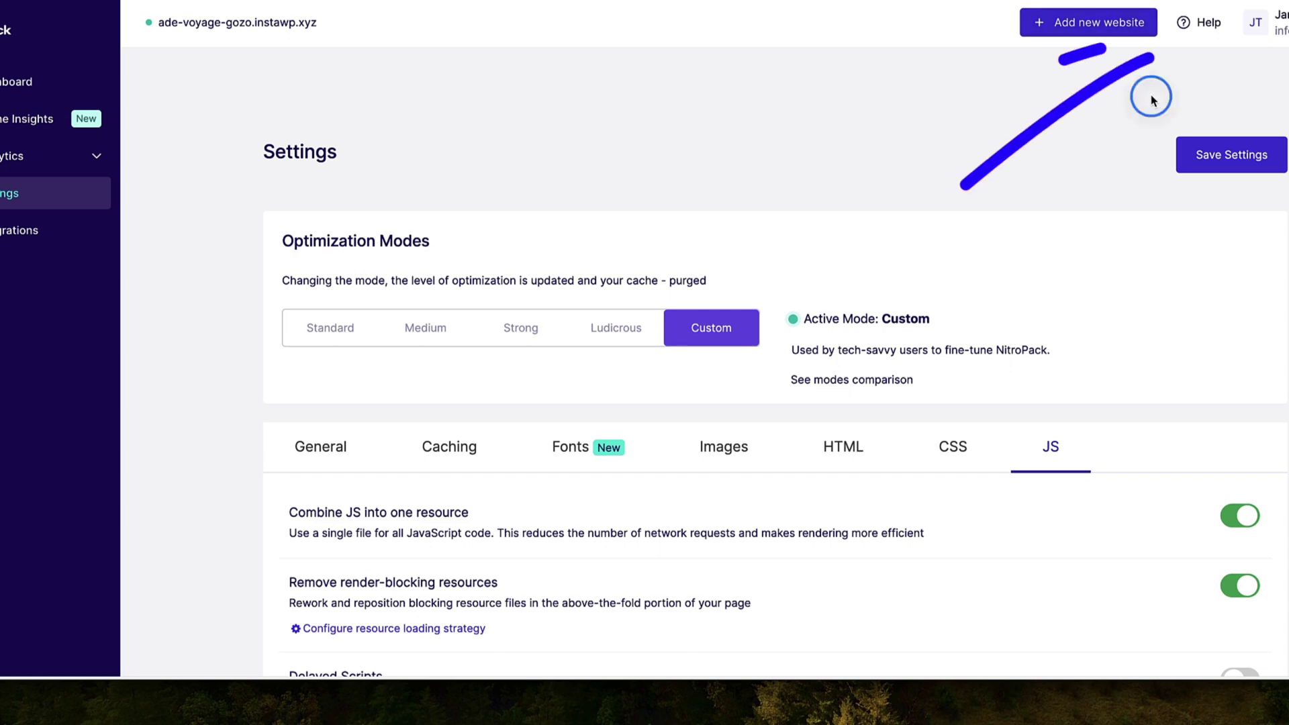
# Step: Open NitroPack's Help options and the support chat panel to reach the Help Center
pyautogui.click(1195, 28)
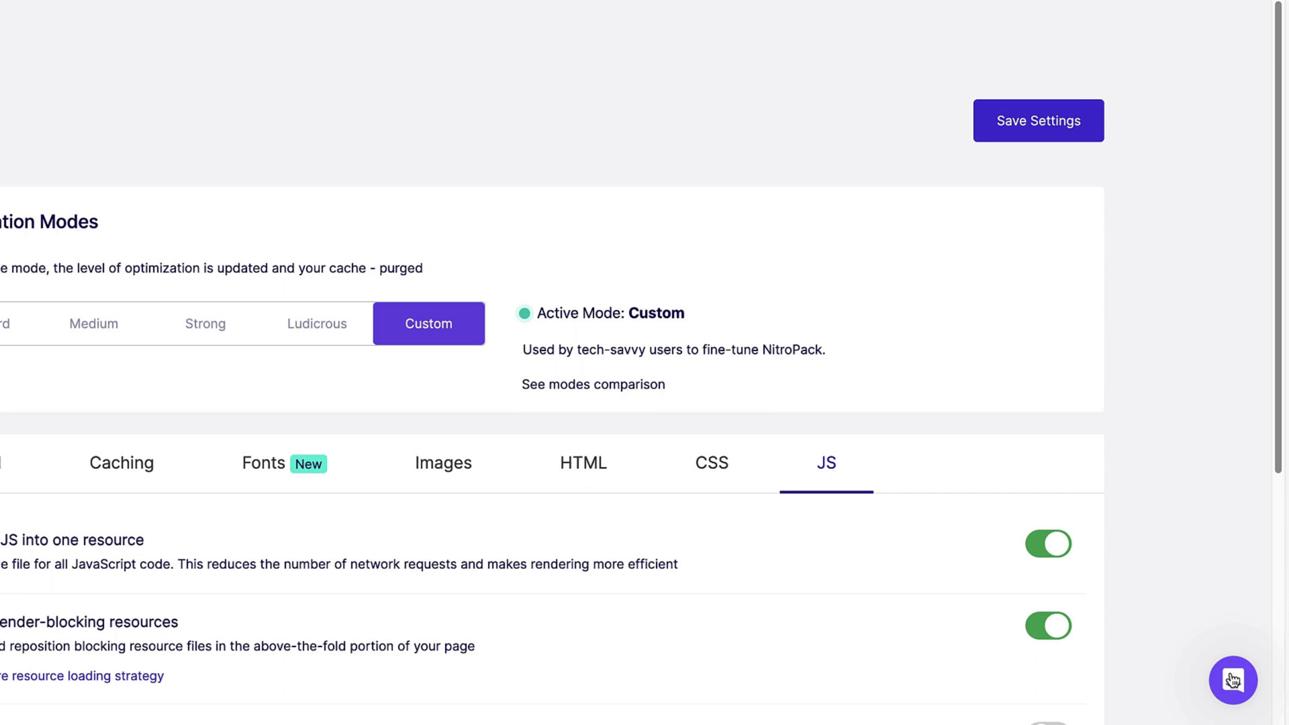
pyautogui.click(1233, 680)
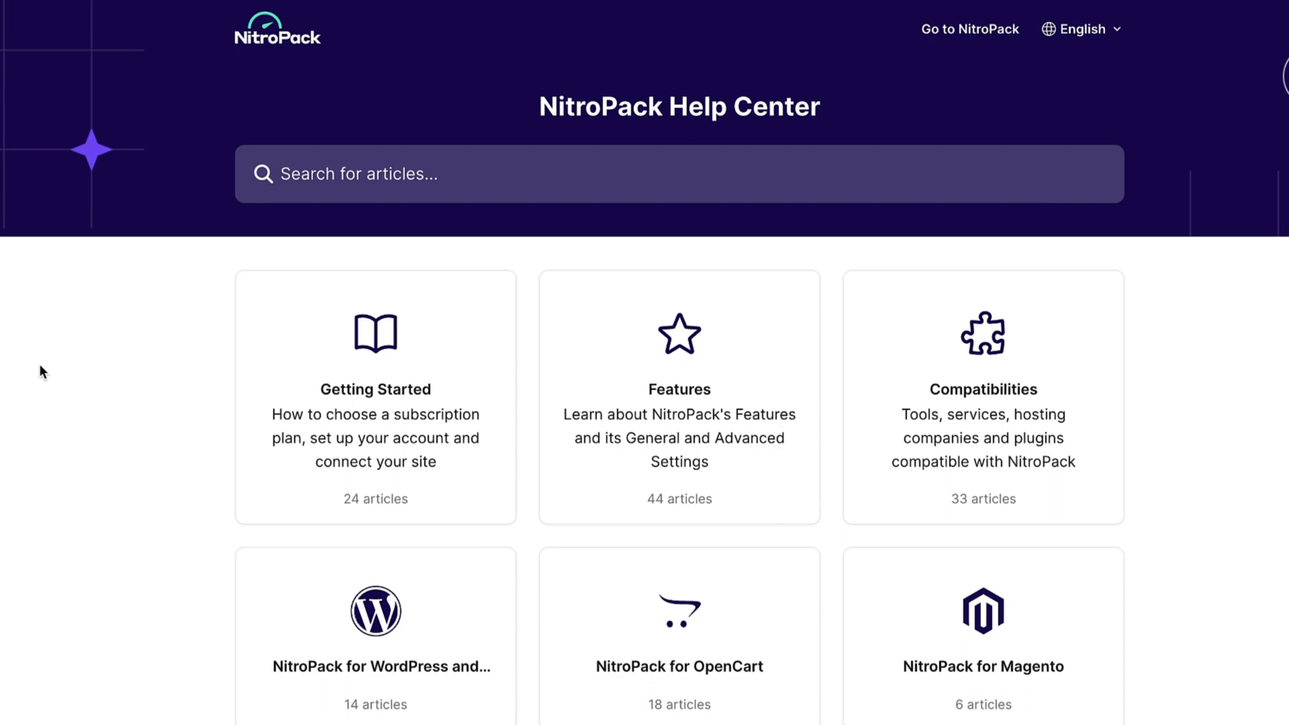
# Step: Open the NitroPack for WordPress and WooCommerce collection and scroll through its 14 articles
pyautogui.scroll(-3, 66, 432)
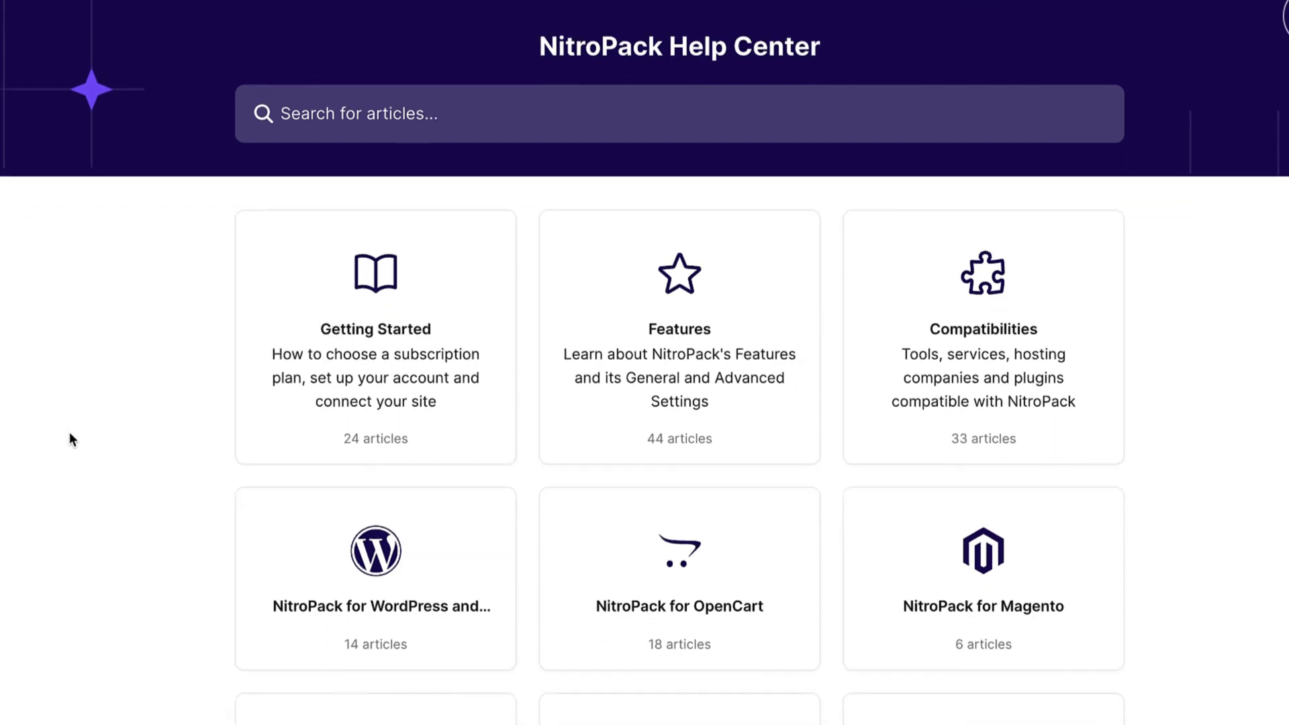
pyautogui.click(357, 389)
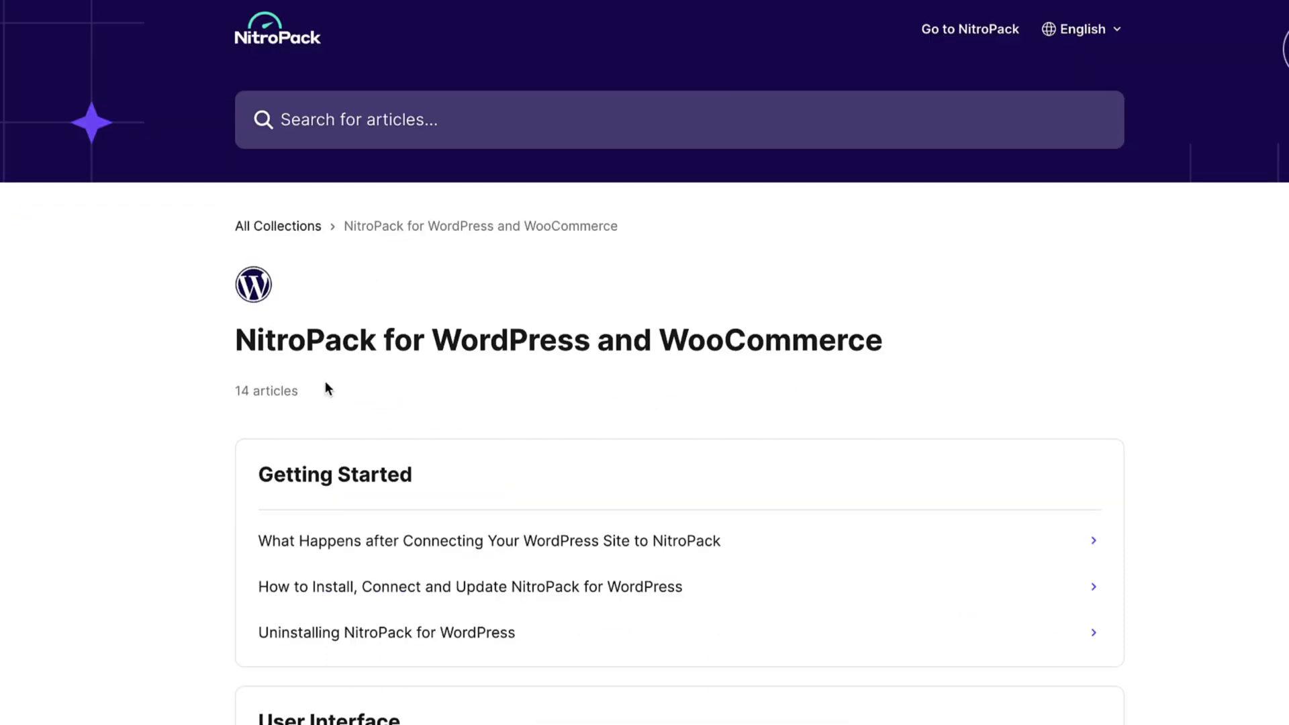
pyautogui.scroll(-4, 224, 411)
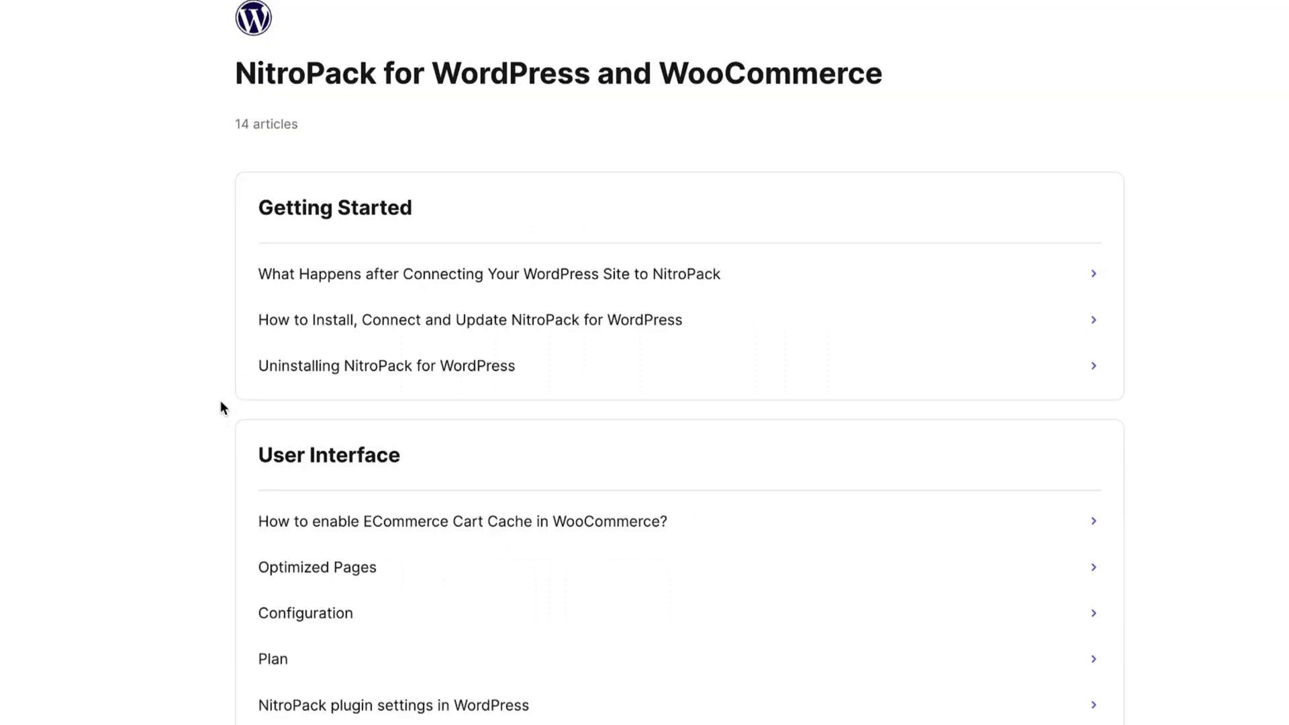